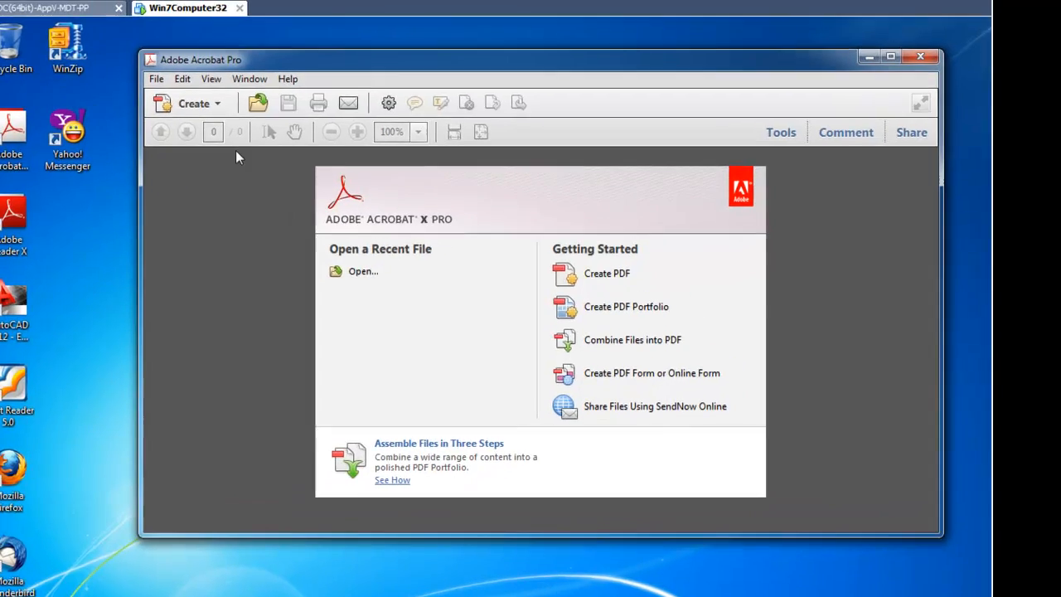
# Step: Open the preferences and, in the JavaScript category, turn Enable Acrobat JavaScript off and back on
pyautogui.click(182, 79)
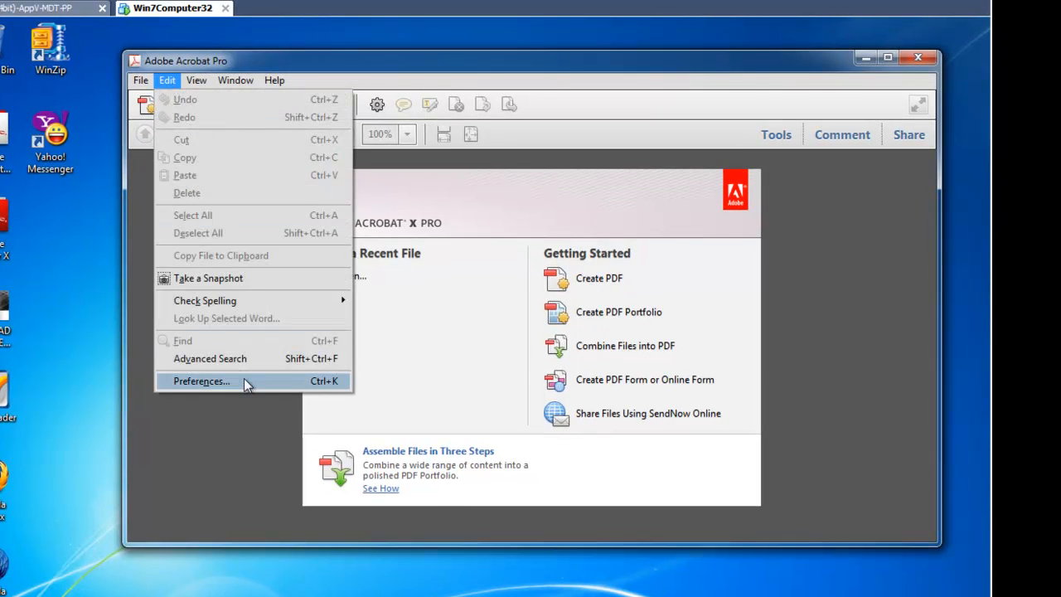
pyautogui.click(246, 382)
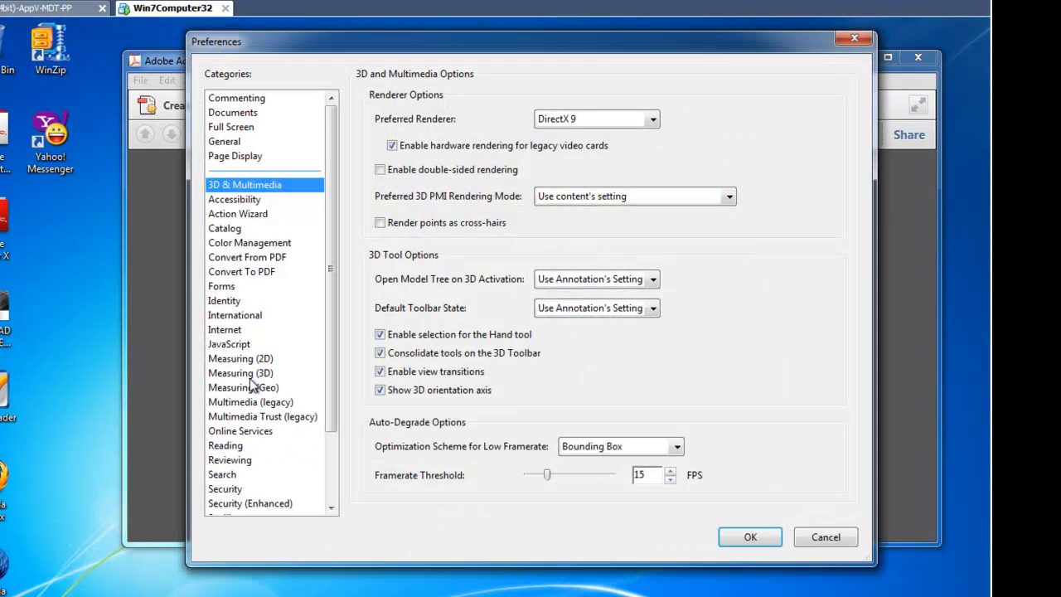
pyautogui.moveTo(333, 236)
pyautogui.mouseDown()
pyautogui.moveTo(334, 311)
pyautogui.moveTo(332, 227)
pyautogui.mouseUp()
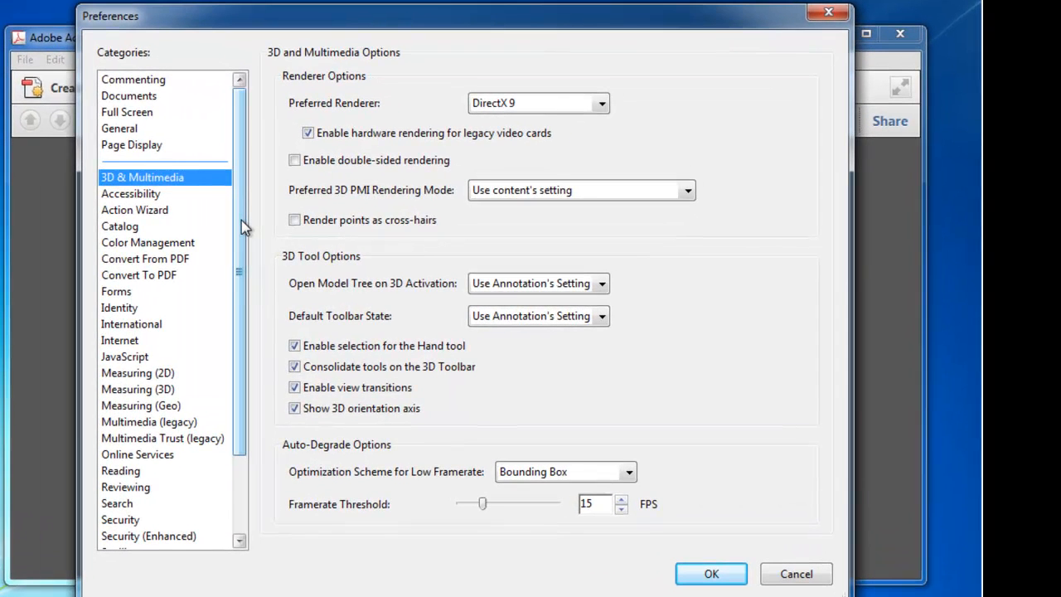
pyautogui.press('super')
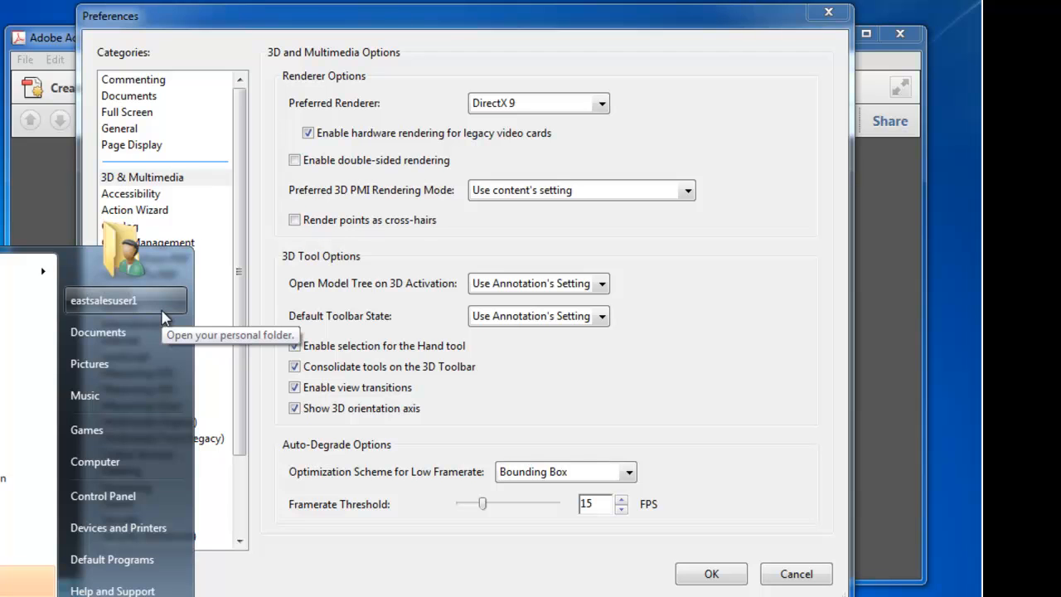
pyautogui.click(263, 281)
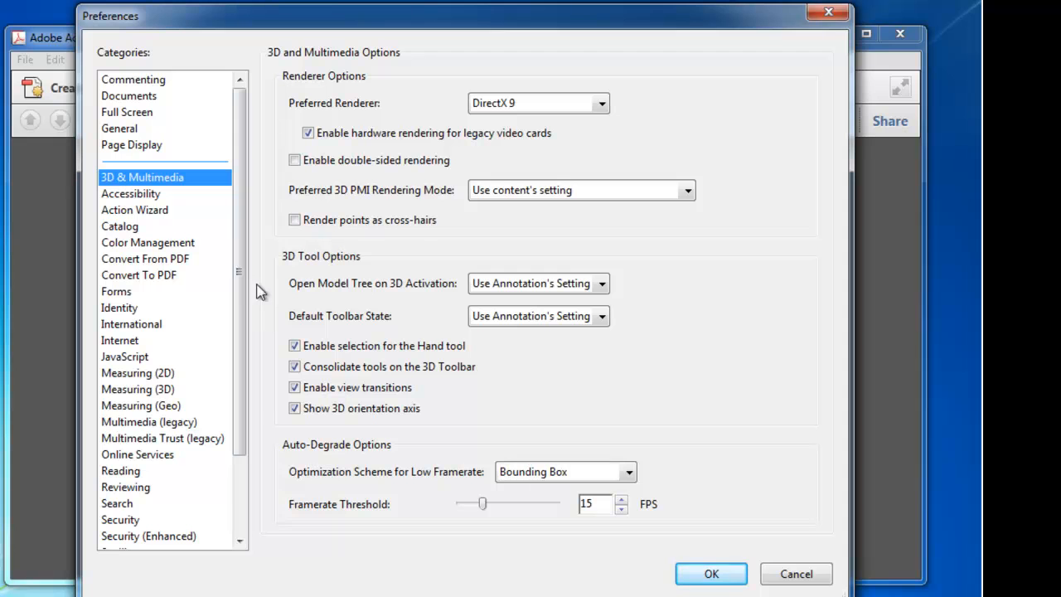
pyautogui.click(150, 362)
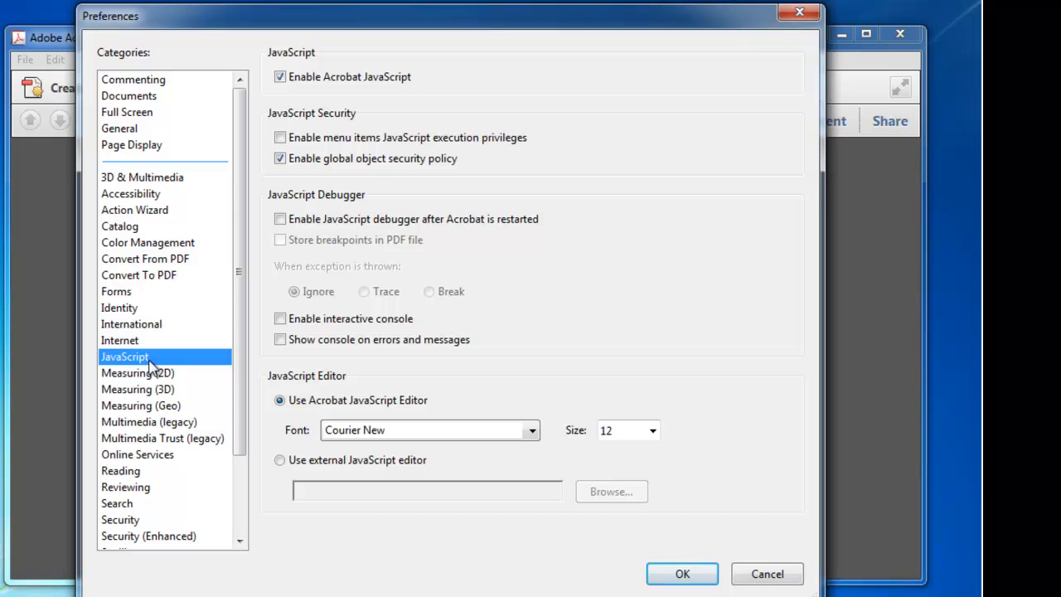
pyautogui.click(322, 77)
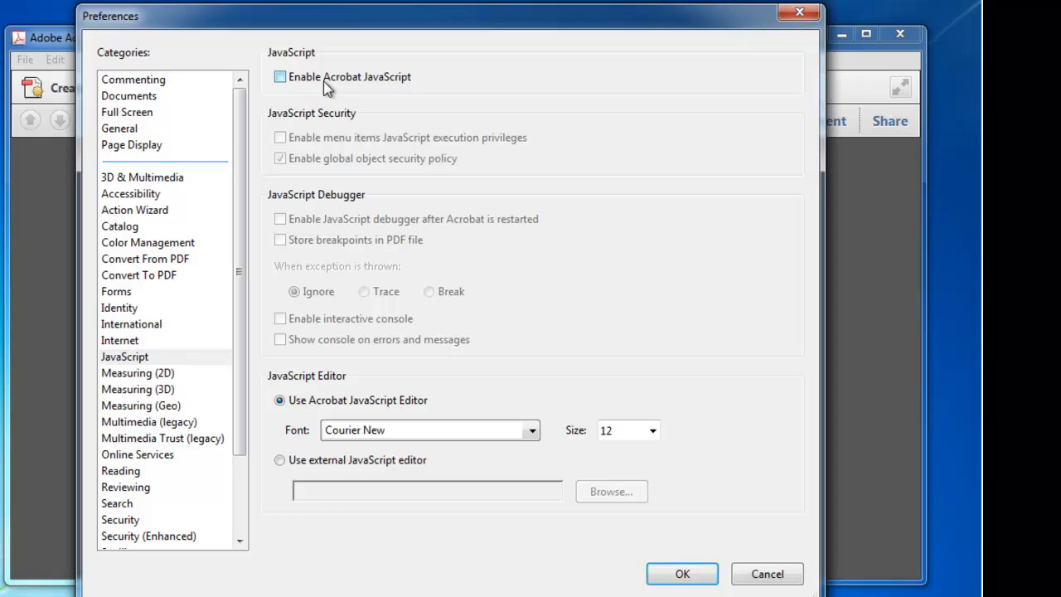
pyautogui.click(327, 83)
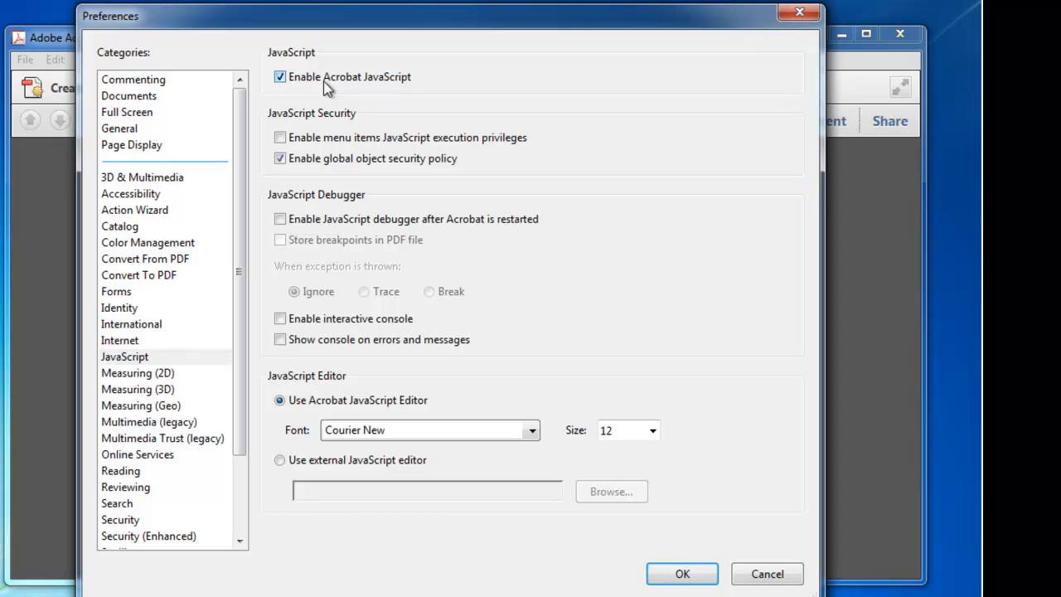
# Step: Review the Security (Enhanced) options, then try to save the Updater preference as "Do not download or install updates automatically"
pyautogui.moveTo(239, 274); pyautogui.dragTo(238, 382)
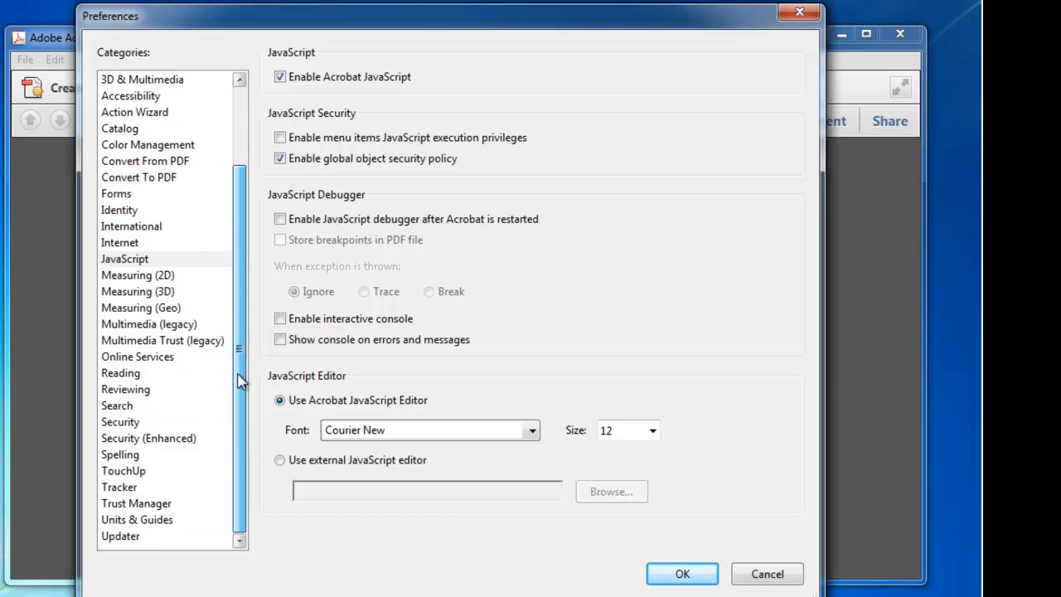
pyautogui.click(178, 438)
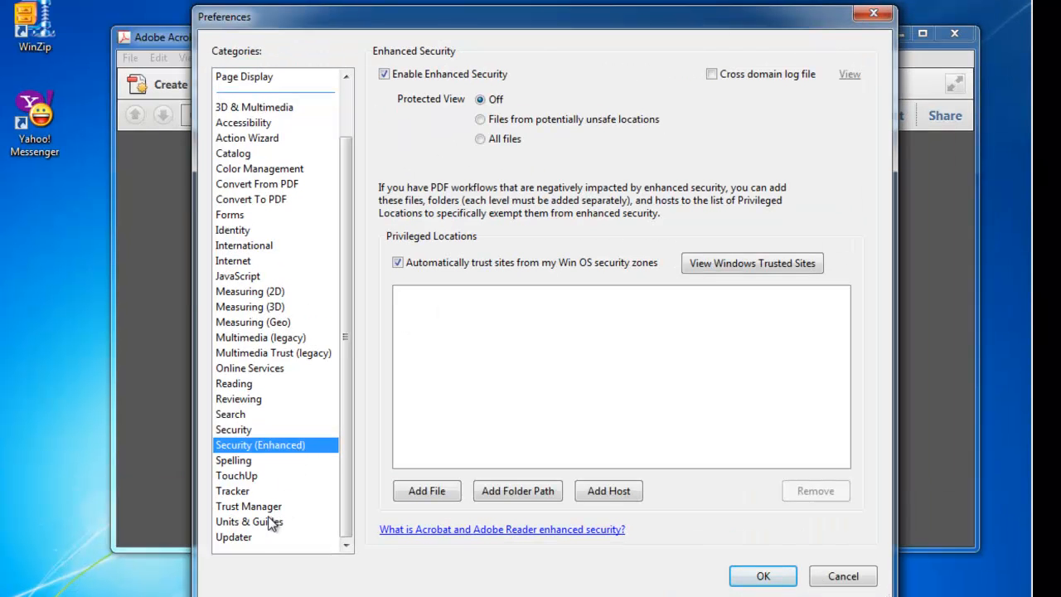
pyautogui.click(248, 542)
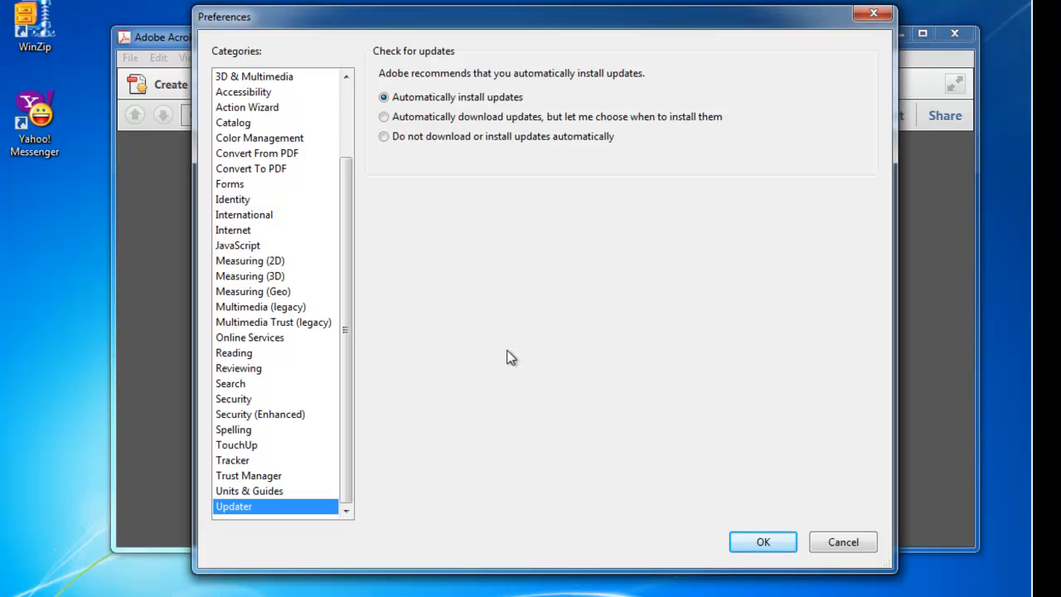
pyautogui.moveTo(521, 25); pyautogui.dragTo(558, 33)
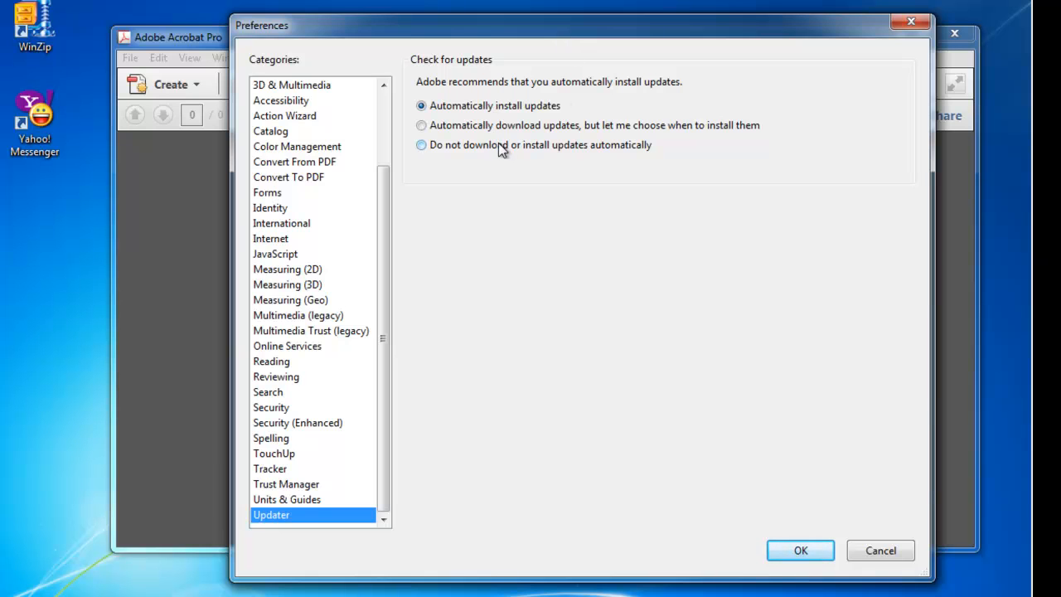
pyautogui.click(455, 153)
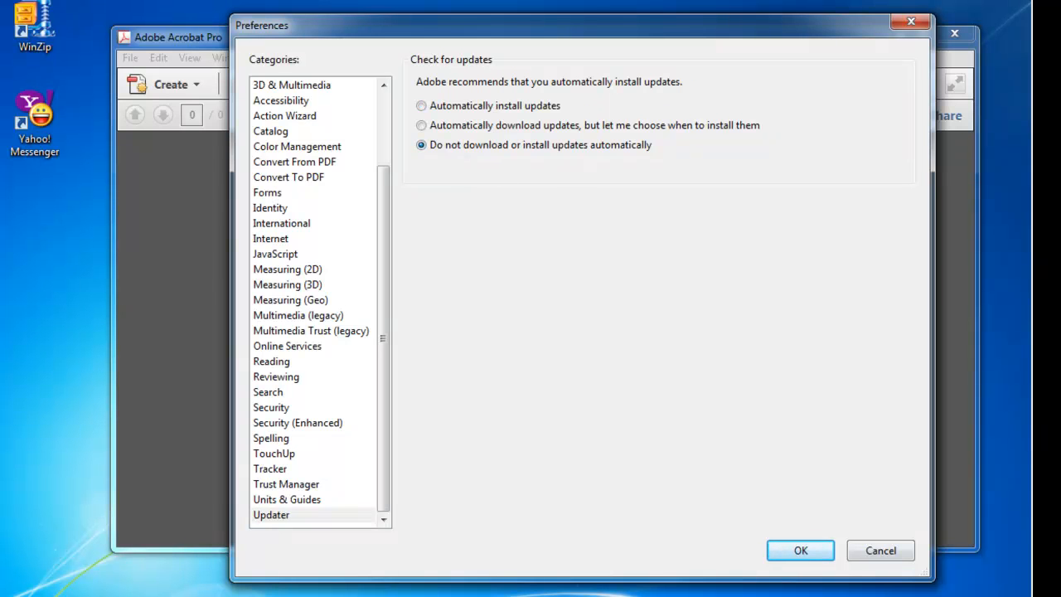
pyautogui.click(805, 553)
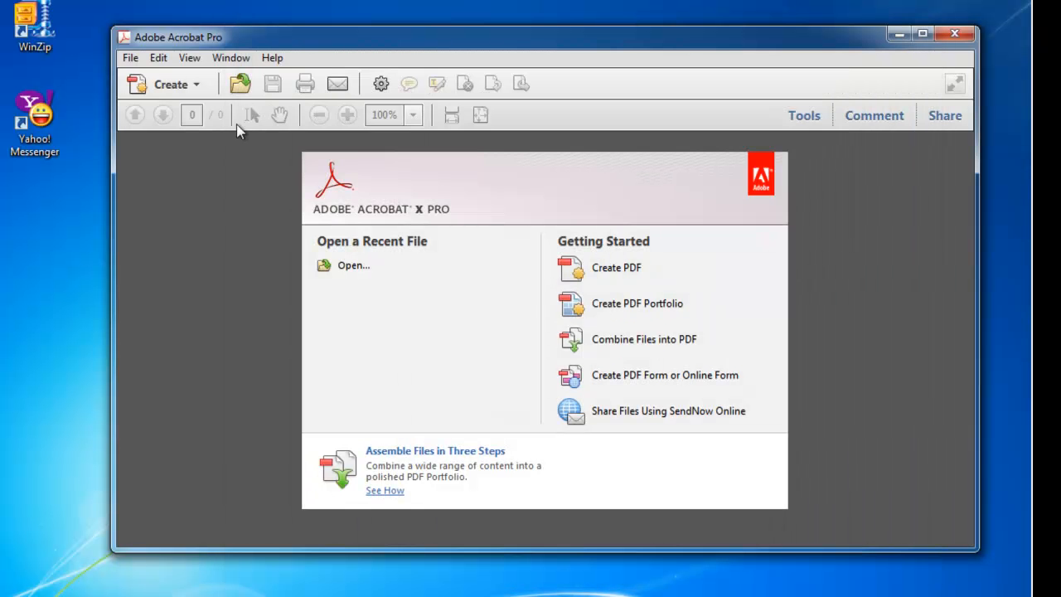
# Step: Reopen the preferences, check the Updater and JavaScript settings, and turn off Enable Enhanced Security, saving the change
pyautogui.click(158, 58)
pyautogui.click(207, 372)
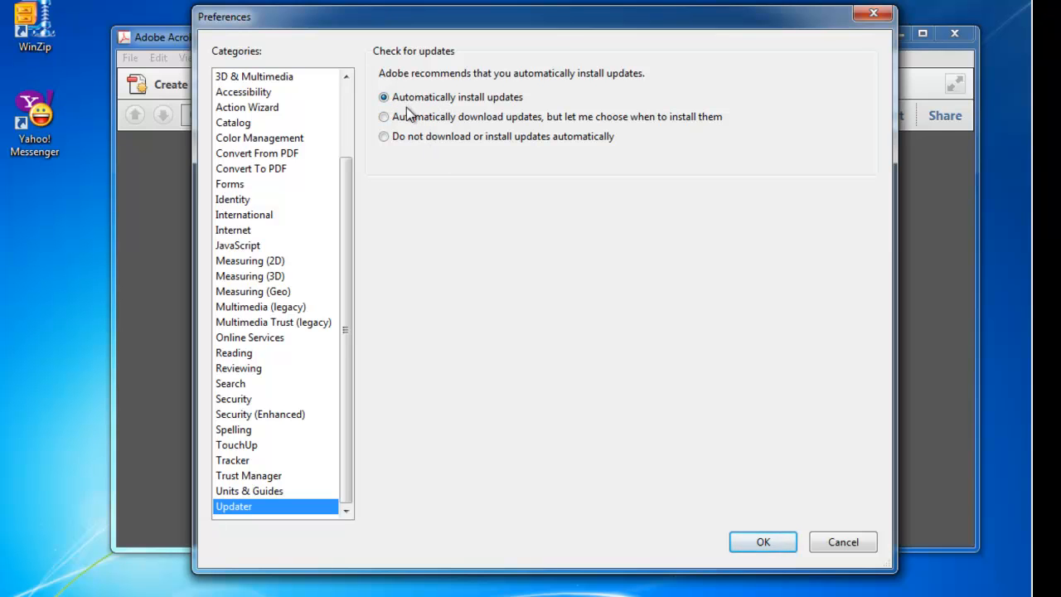
pyautogui.moveTo(349, 209); pyautogui.dragTo(356, 156)
pyautogui.click(254, 308)
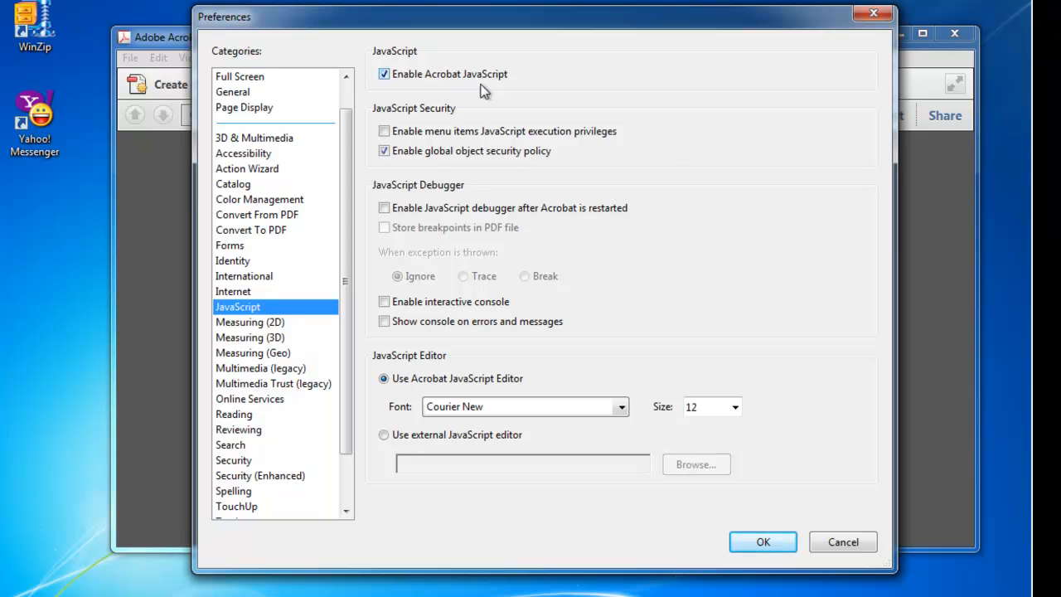
pyautogui.scroll(-2, 343, 394)
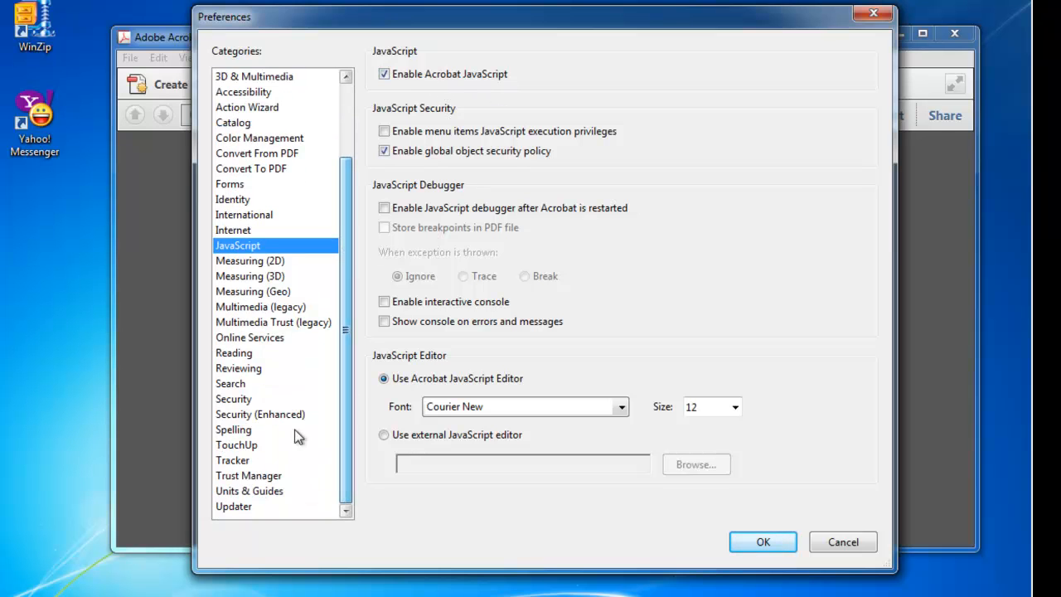
pyautogui.click(290, 422)
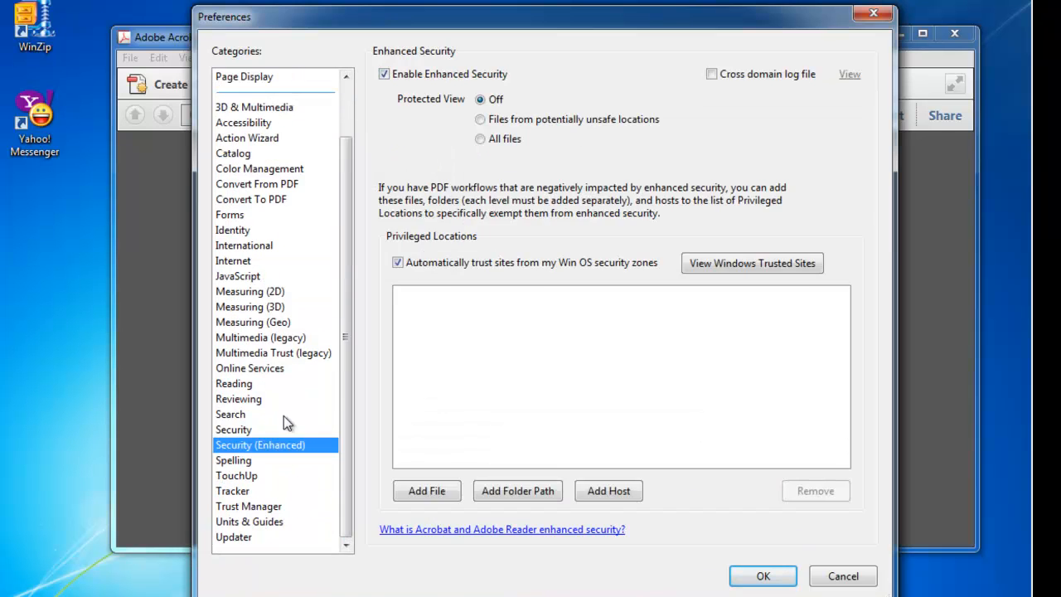
pyautogui.click(395, 74)
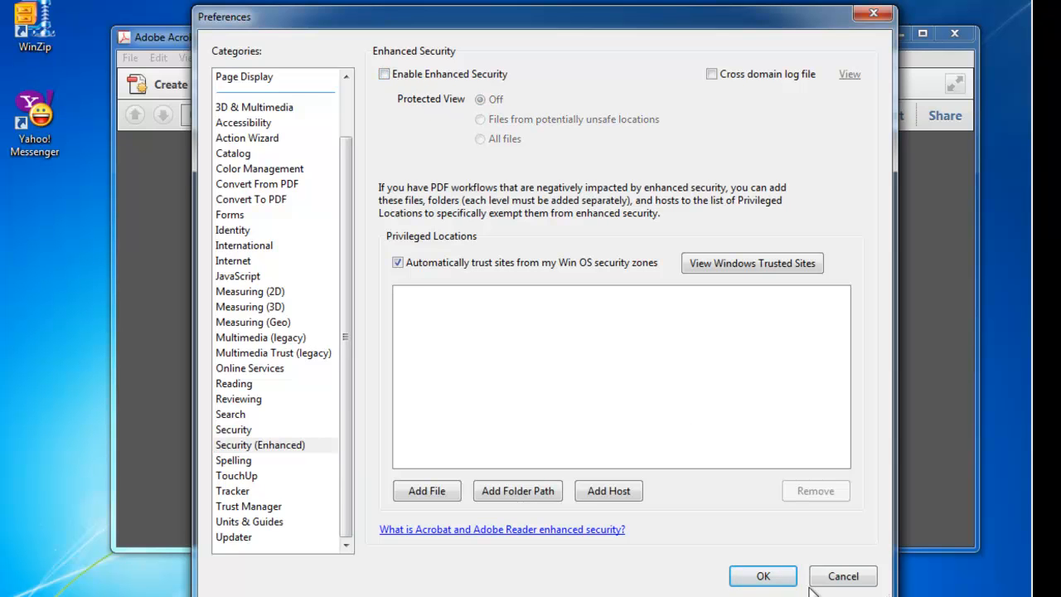
pyautogui.click(761, 577)
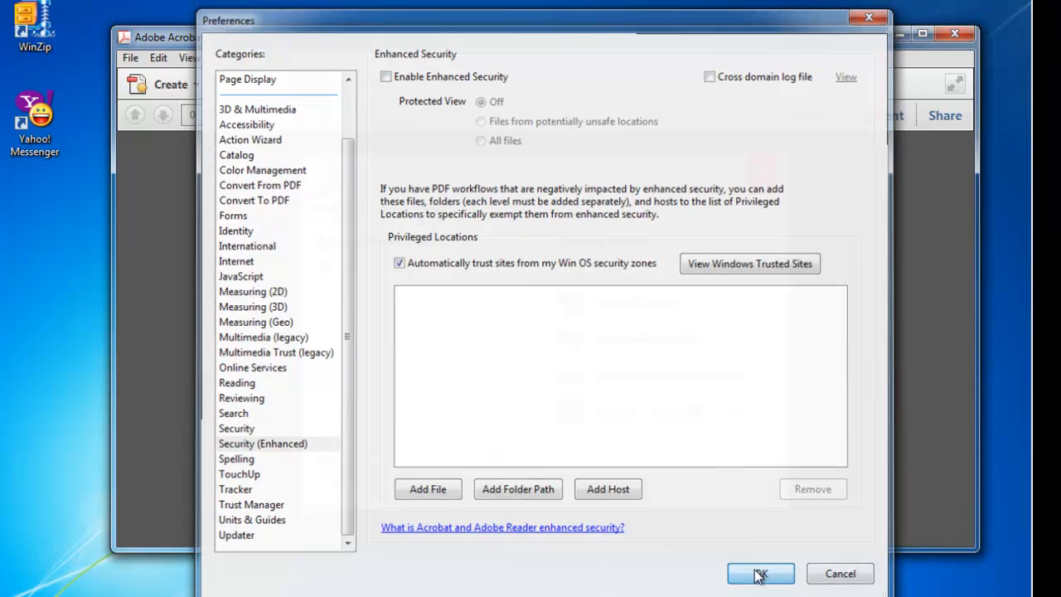
# Step: Reopen the preferences, check the Updater, Measuring (Geo) and Security (Enhanced) settings, and close the dialog
pyautogui.click(159, 57)
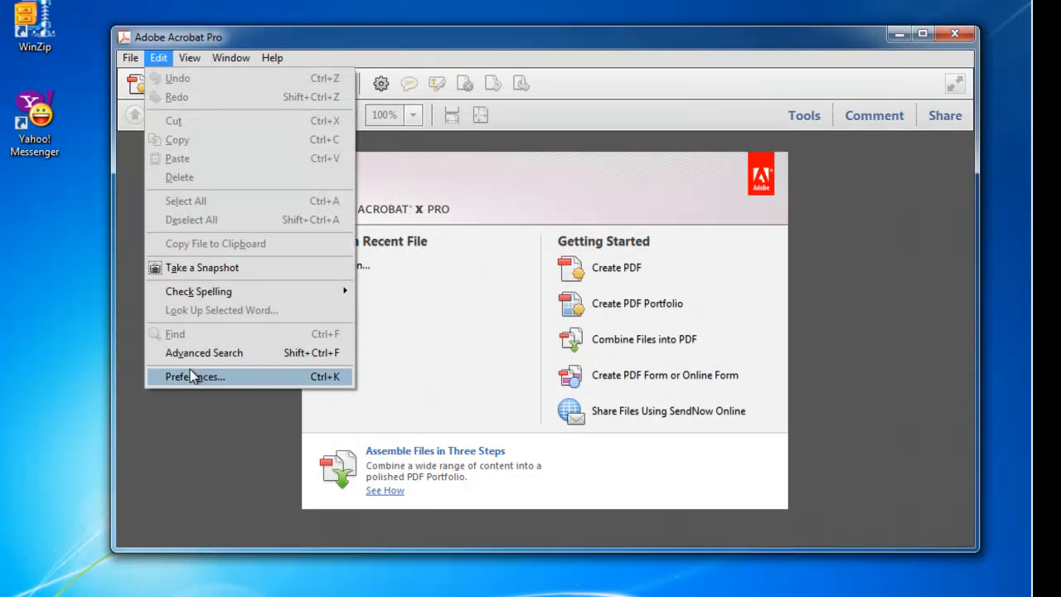
pyautogui.click(190, 375)
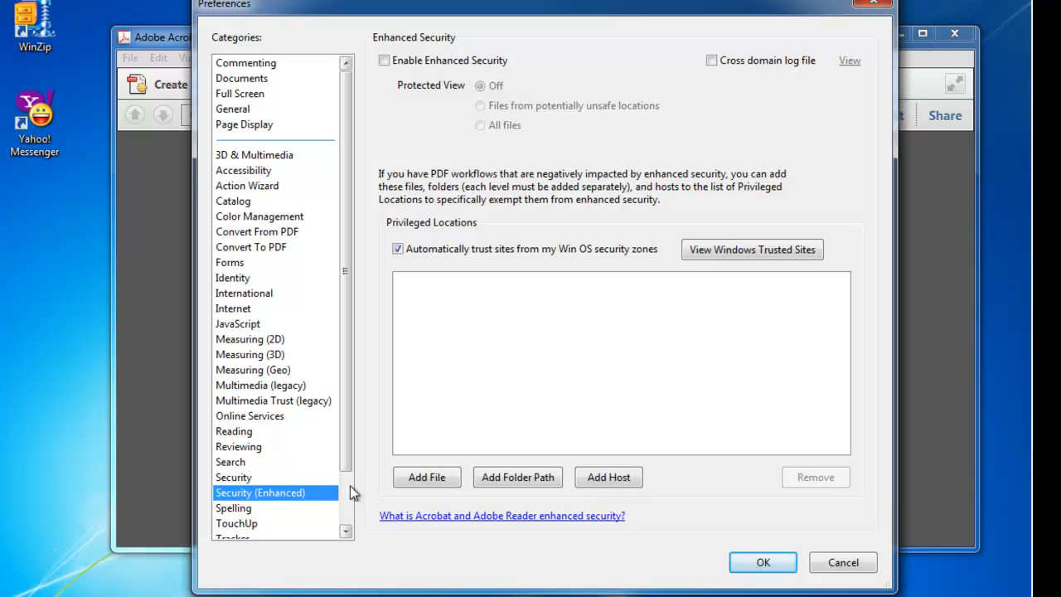
pyautogui.scroll(-2, 300, 531)
pyautogui.click(296, 524)
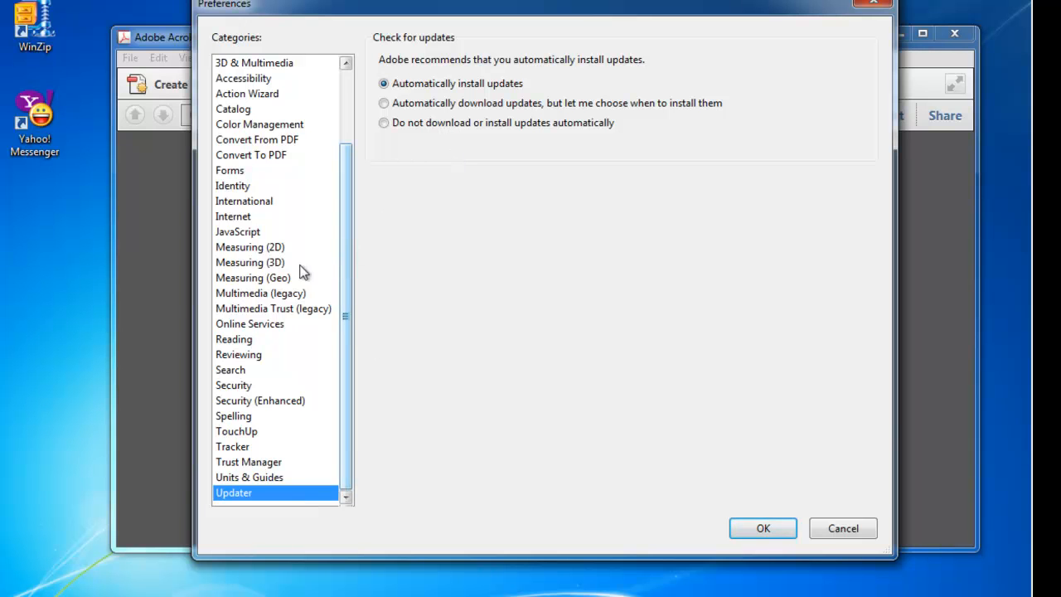
pyautogui.click(269, 277)
pyautogui.moveTo(345, 242); pyautogui.dragTo(364, 120)
pyautogui.moveTo(350, 31); pyautogui.dragTo(425, 33)
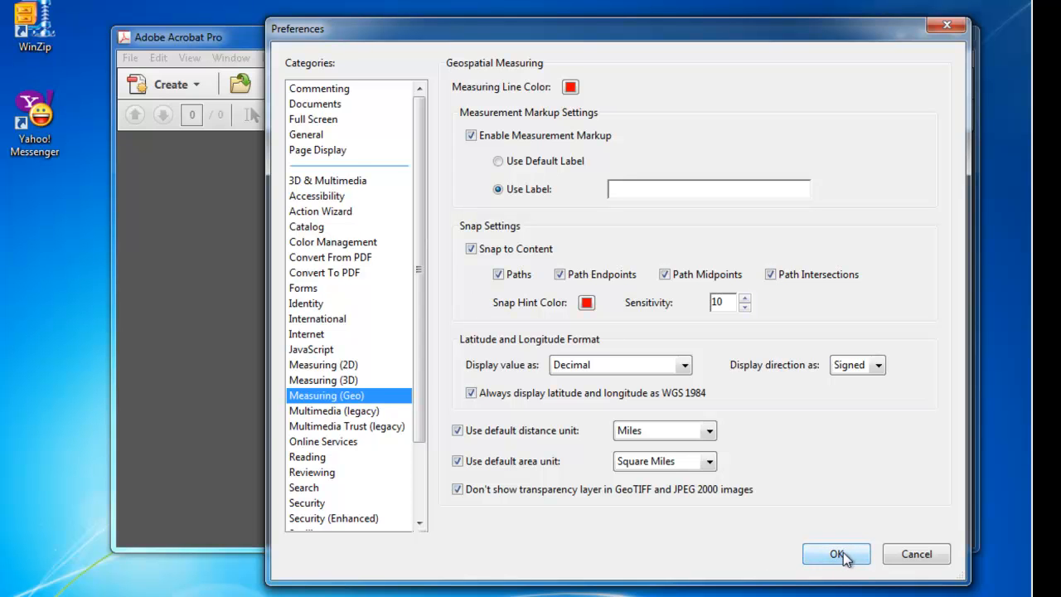
pyautogui.click(362, 519)
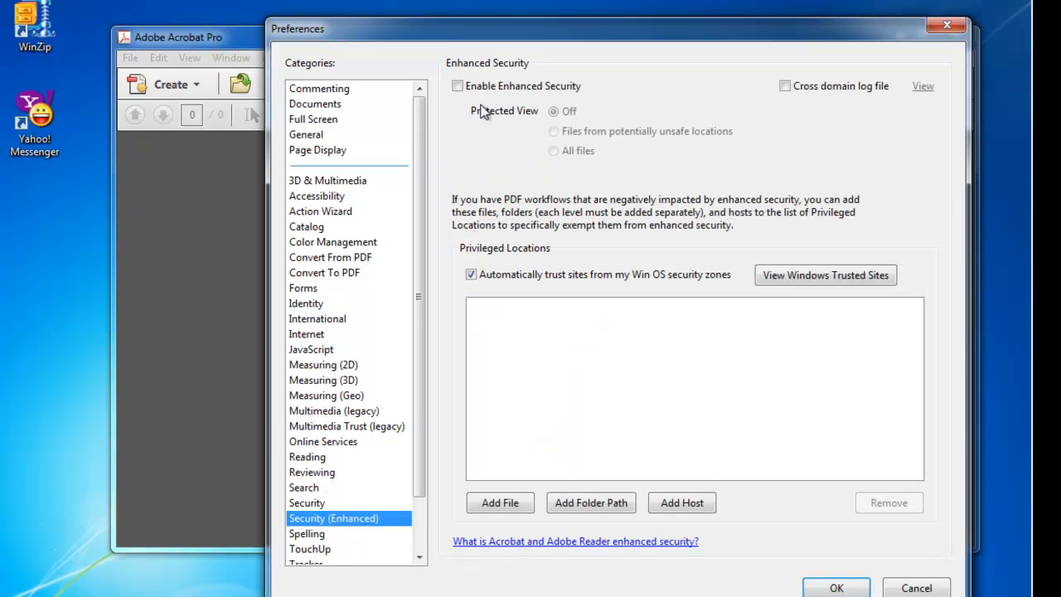
pyautogui.click(836, 588)
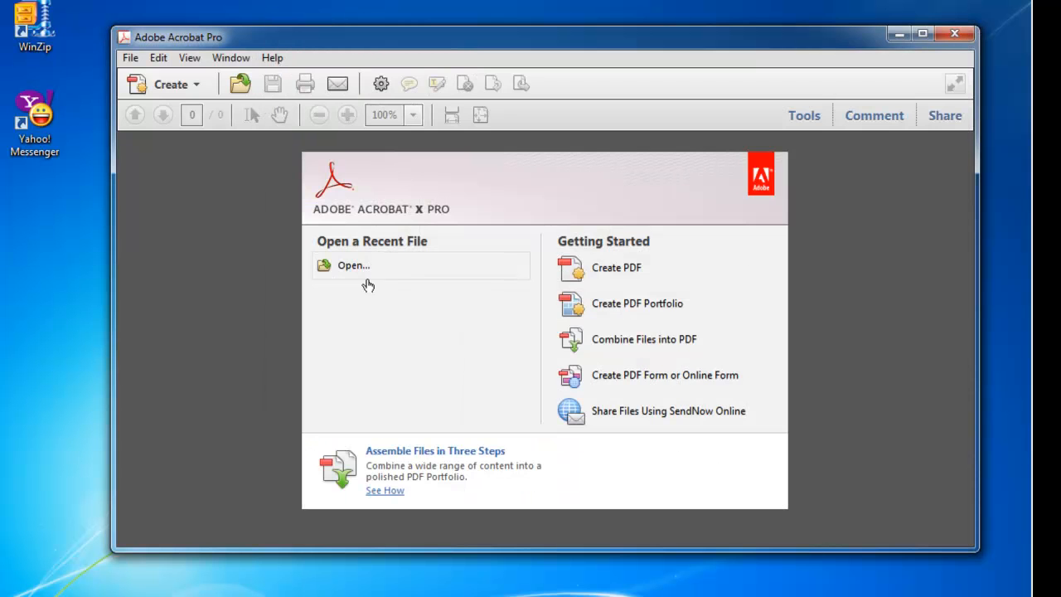
# Step: Close Acrobat, switch to the DC(64bit)-AppV-MDT-PP machine, and open the PreConfigured PolicyPaks folder from its desktop
pyautogui.hotkey('alt', 'F4')
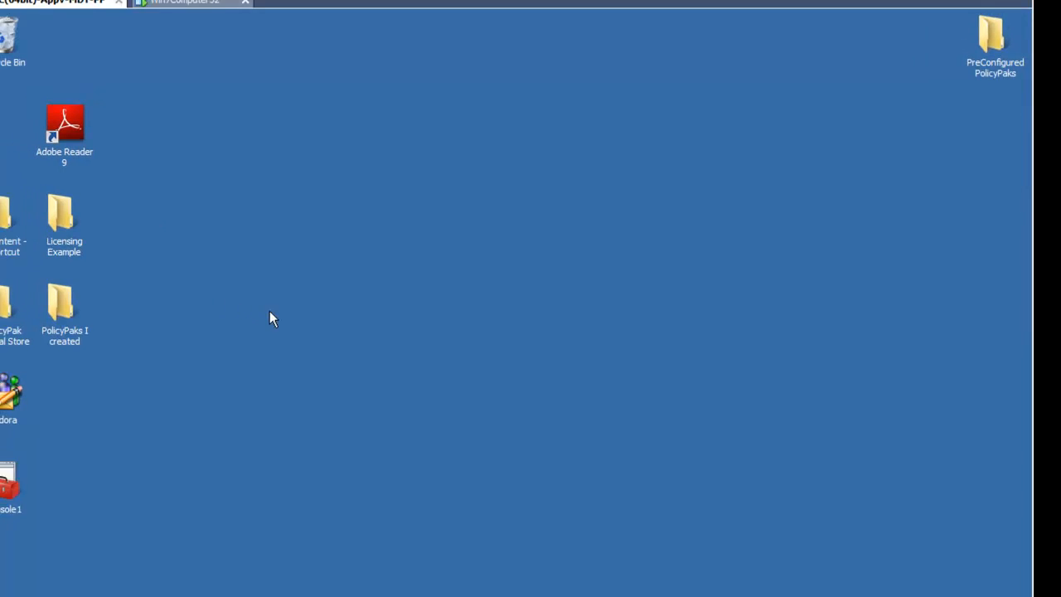
pyautogui.press('super')
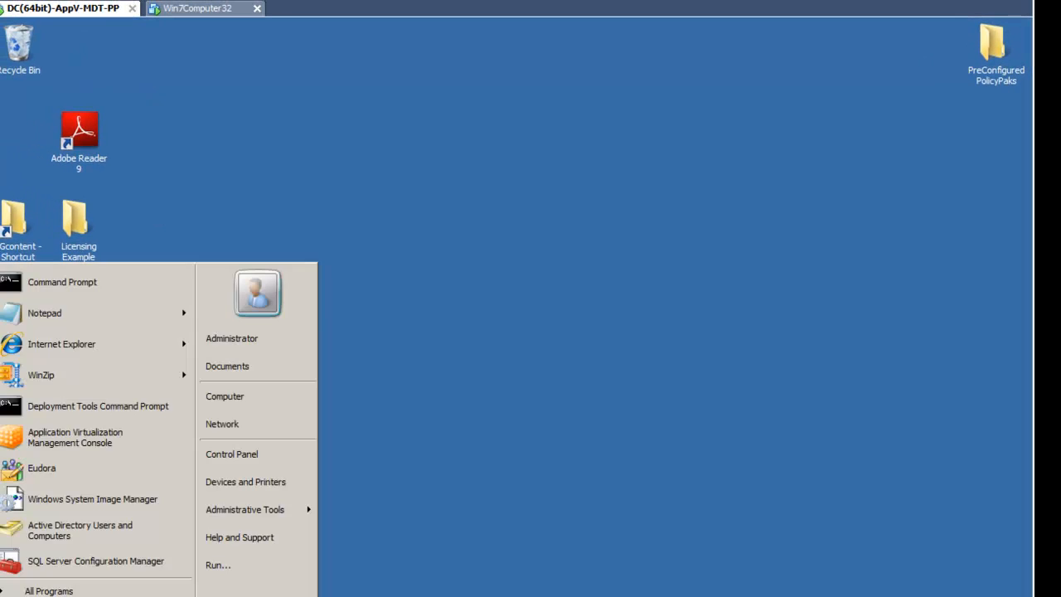
pyautogui.click(698, 347)
pyautogui.doubleClick(986, 60)
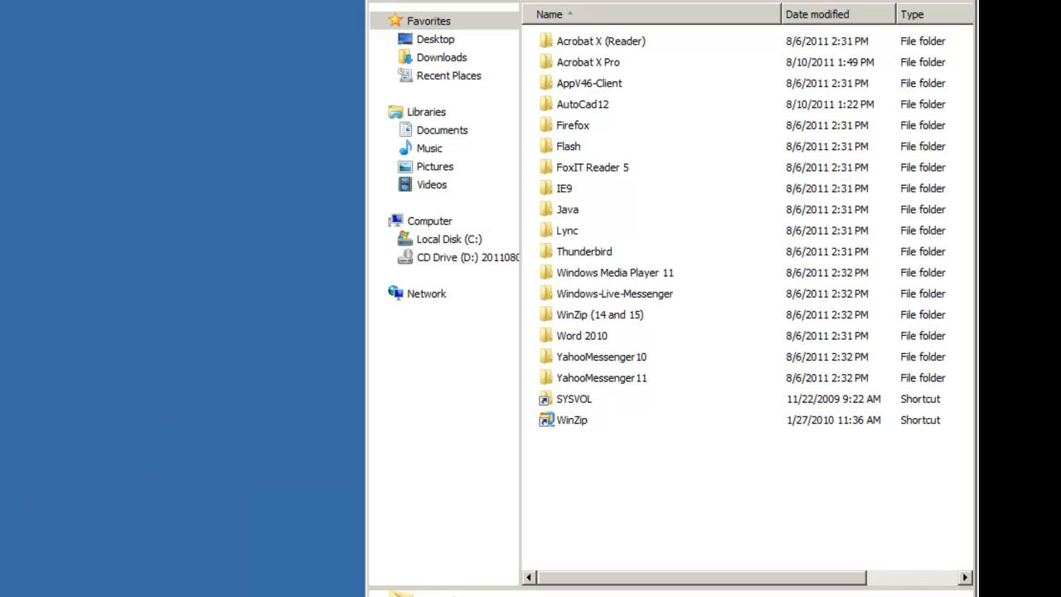
# Step: Open the folder C:\Program Files (x86)\PolicyPak\Extensions and place its window beside the PreConfigured PolicyPaks window
pyautogui.click(89, 587)
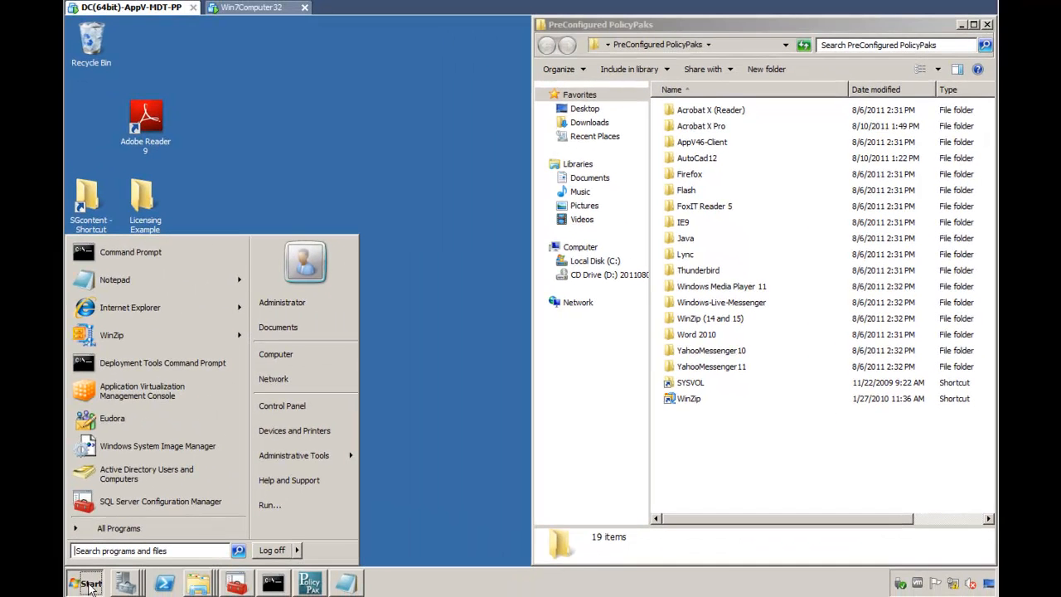
pyautogui.write('c:\\pro')
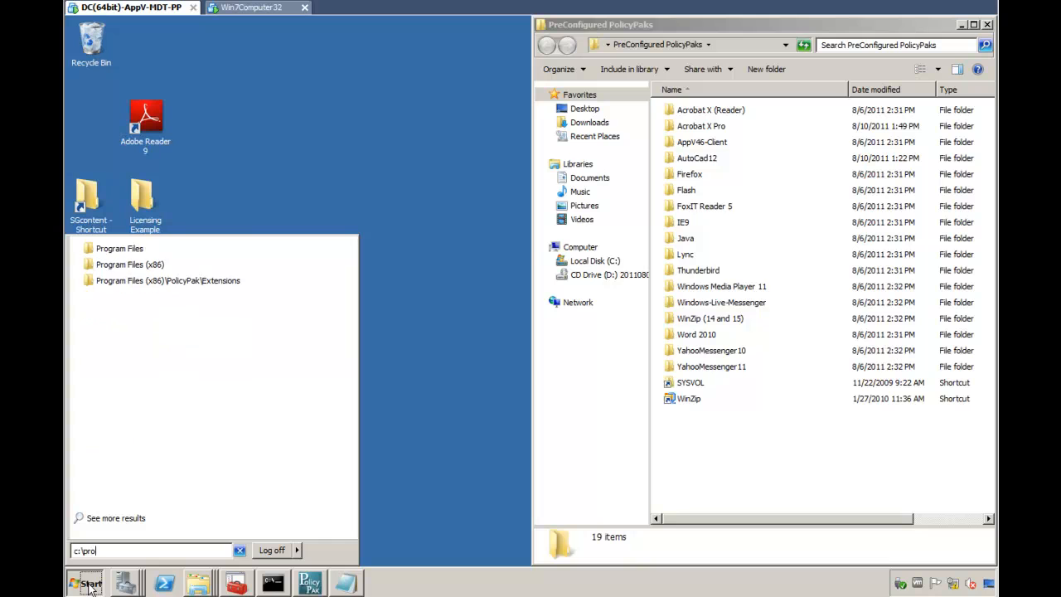
pyautogui.press('Down')
pyautogui.press('Down')
pyautogui.press('Down')
pyautogui.press('Return')
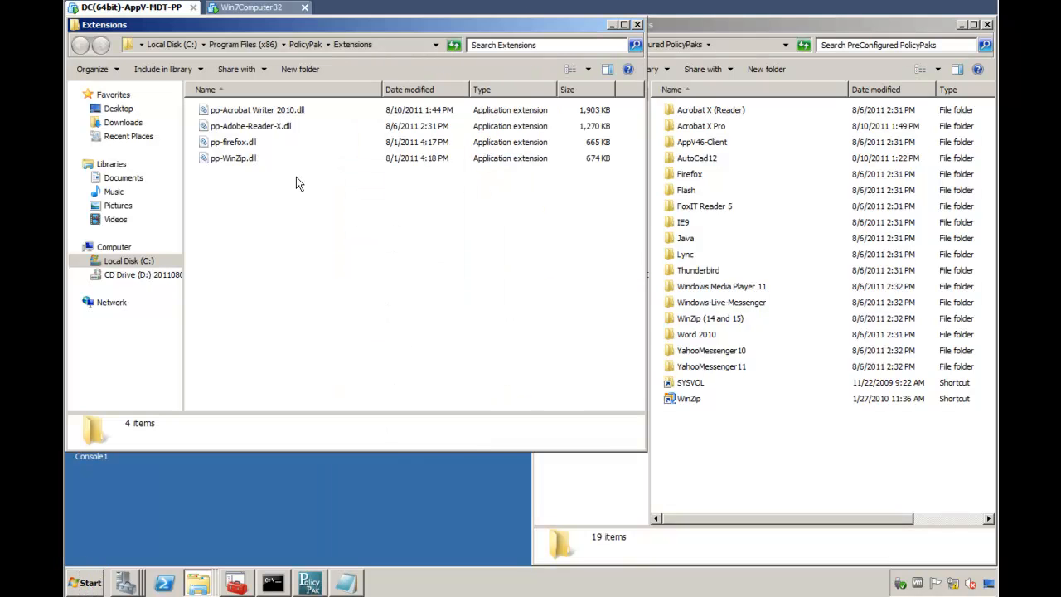
pyautogui.press('super+Left')
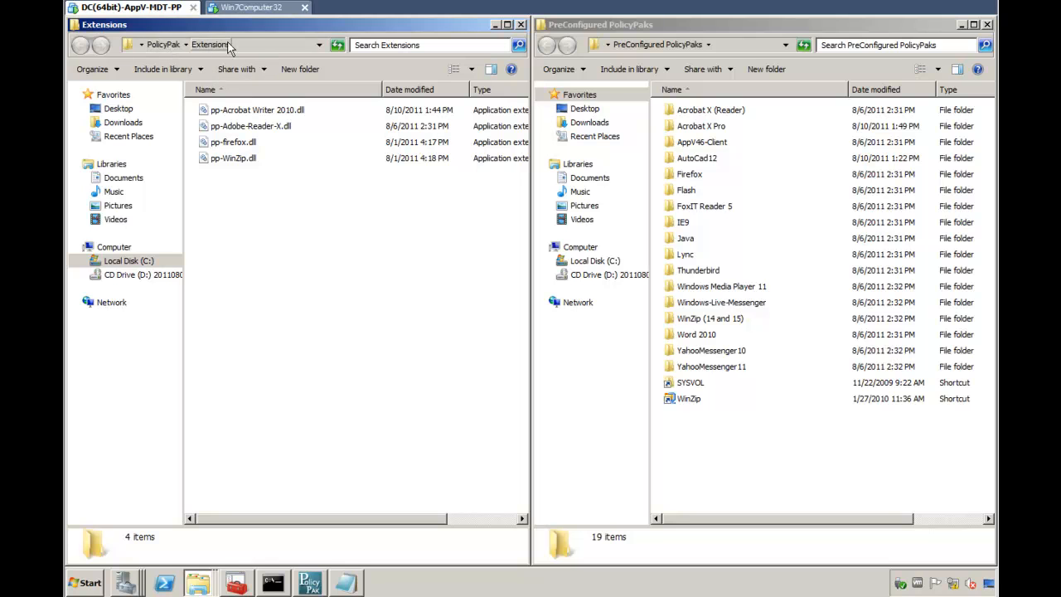
# Step: Show the Extensions folder's full path and open the Acrobat X Pro folder within PreConfigured PolicyPaks
pyautogui.click(261, 43)
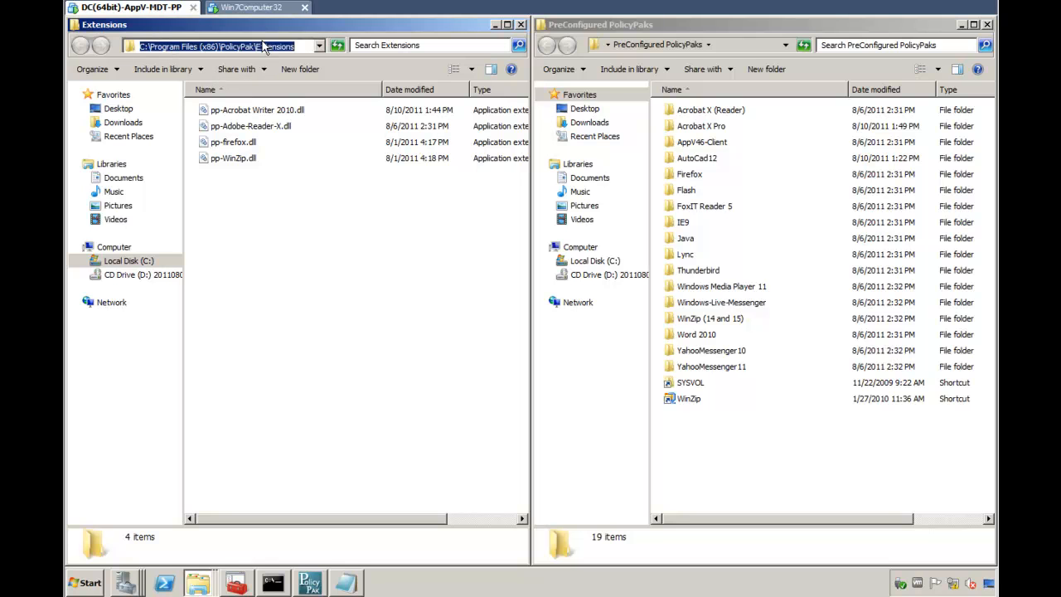
pyautogui.doubleClick(718, 126)
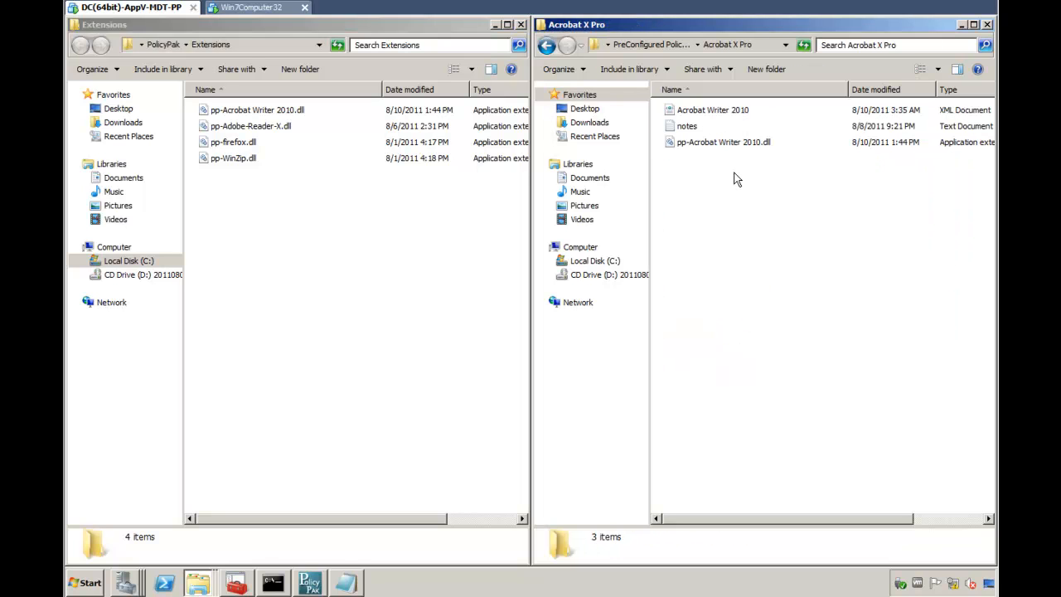
# Step: Copy pp-Acrobat Writer 2010.dll from the Acrobat X Pro folder into Extensions, replacing the existing file, and close both folder windows
pyautogui.click(725, 147)
pyautogui.moveTo(725, 147); pyautogui.dragTo(308, 220)
pyautogui.click(321, 230)
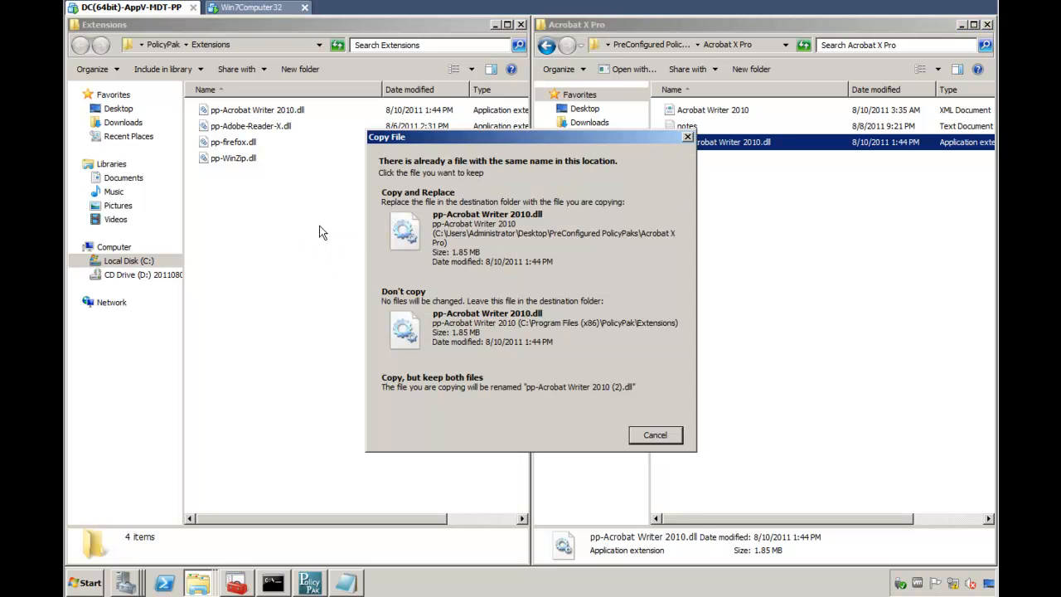
pyautogui.click(469, 253)
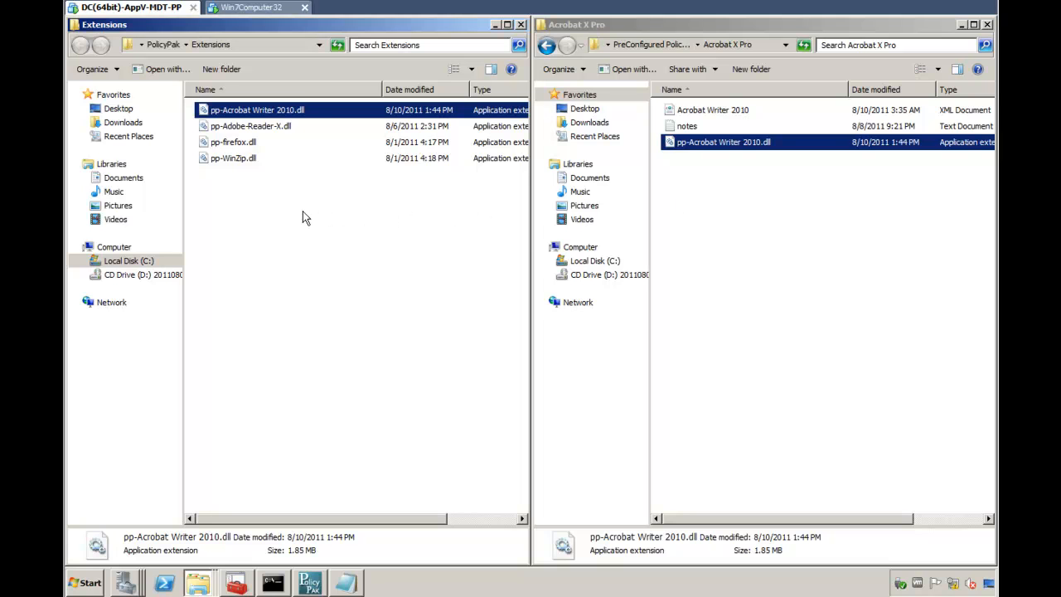
pyautogui.click(521, 25)
pyautogui.click(987, 25)
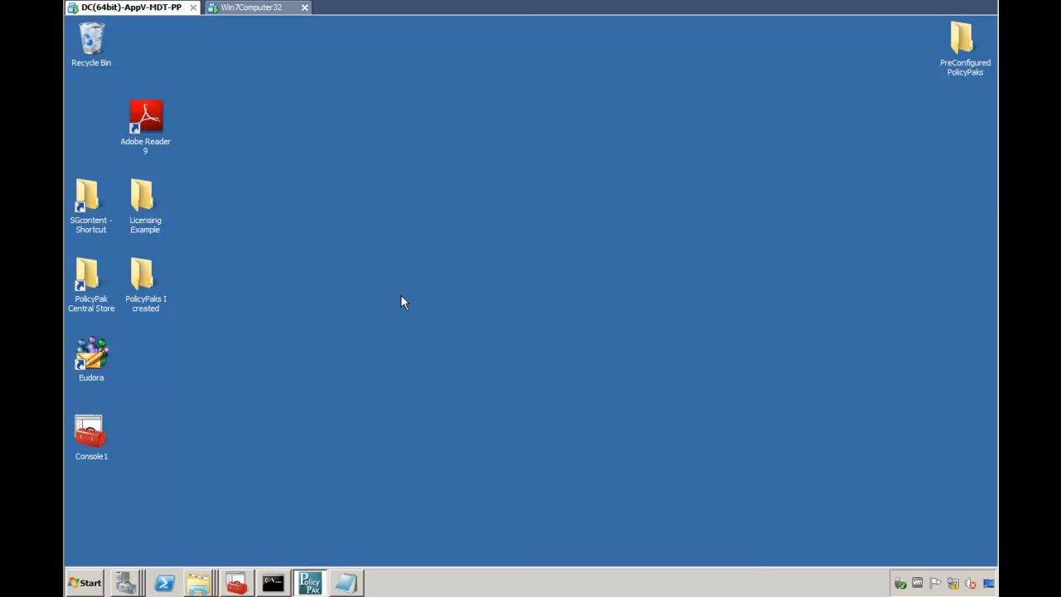
# Step: In the Group Policy console, create a GPO linked to East Sales Users named "Manage Acrobat Pro X Using Group Policy and PolicyPak"
pyautogui.click(237, 583)
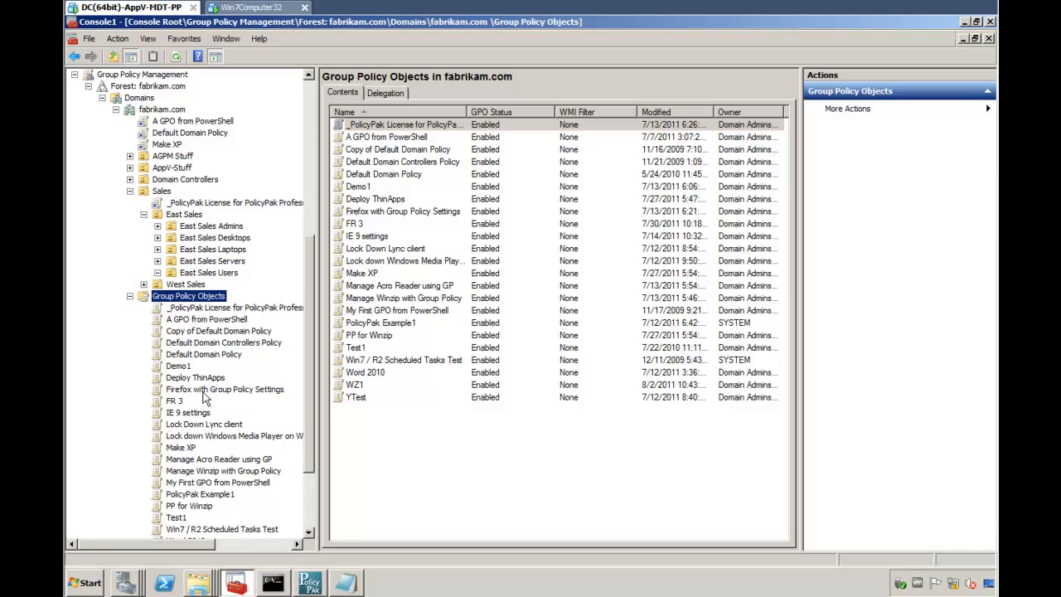
pyautogui.click(203, 272)
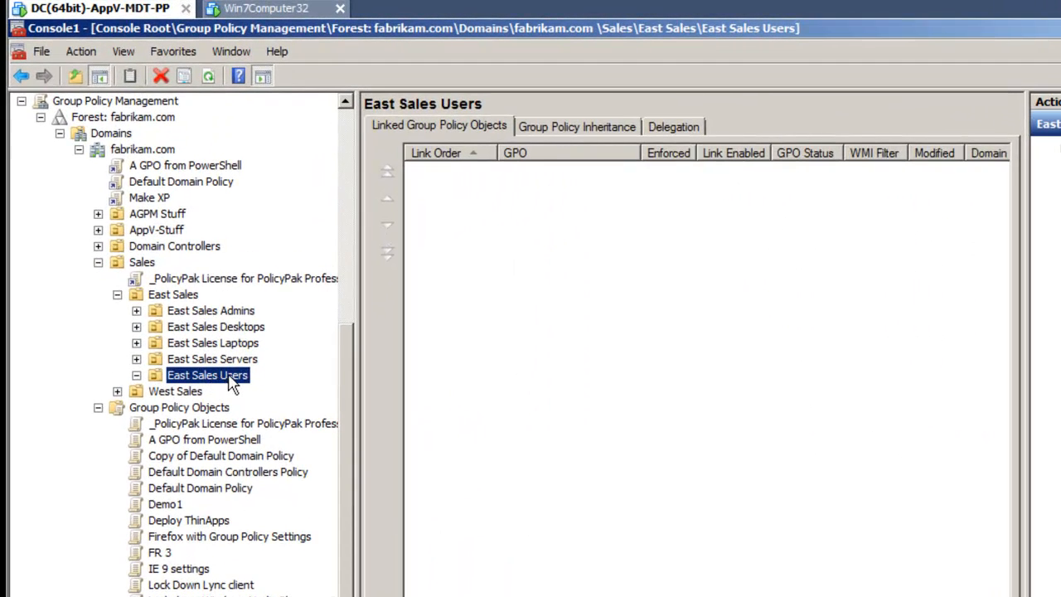
pyautogui.rightClick(234, 383)
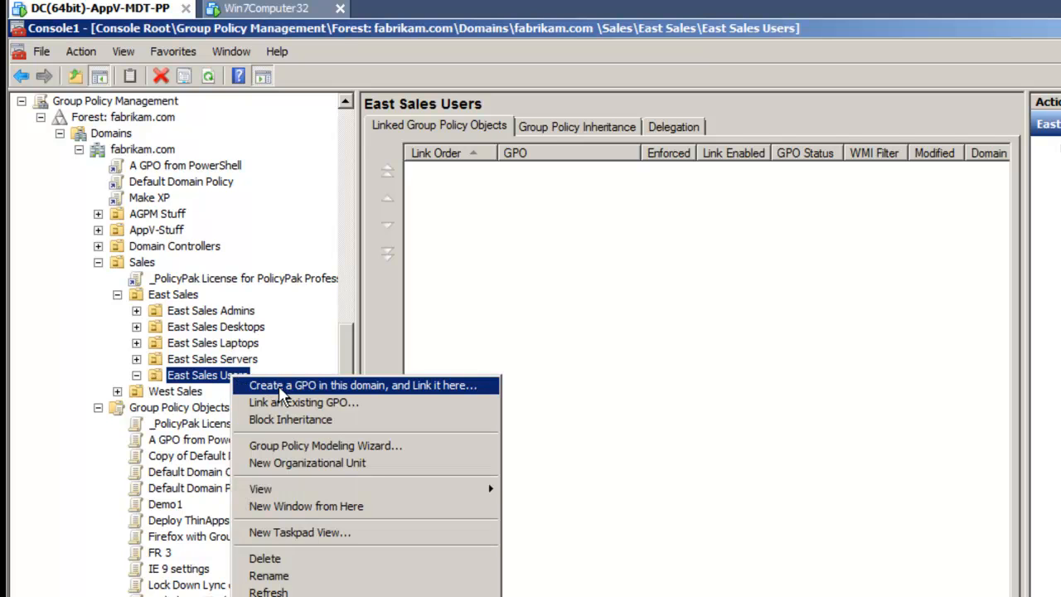
pyautogui.click(280, 386)
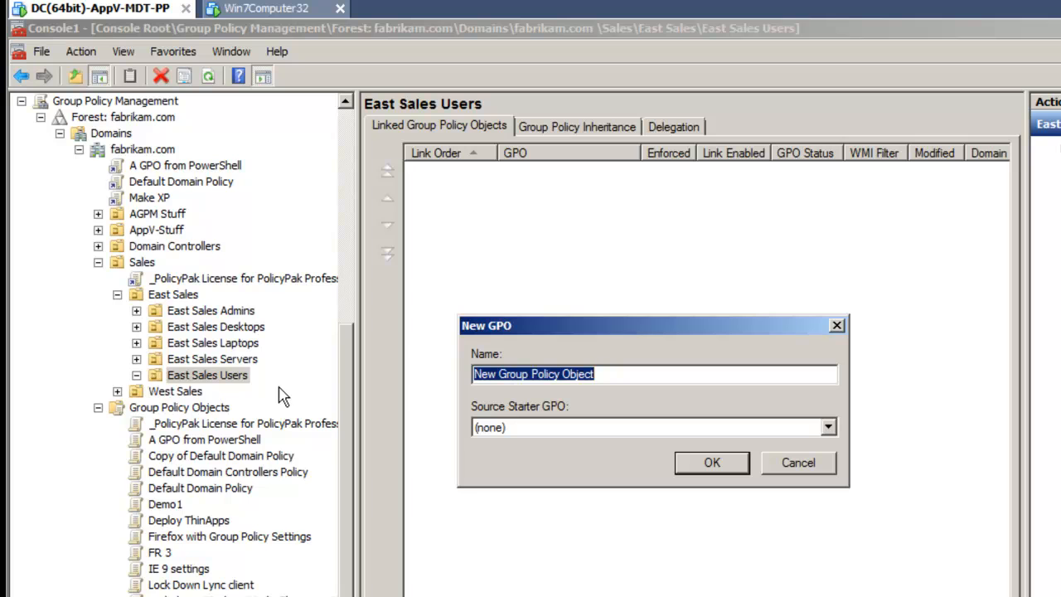
pyautogui.write('Manage Acro')
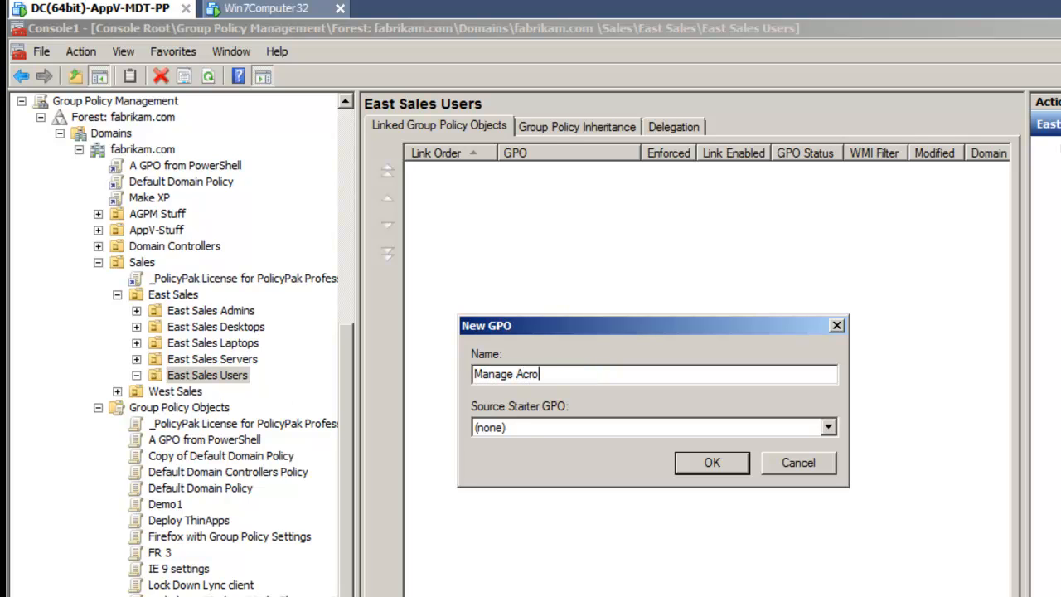
pyautogui.write('bat Pro X Using Group Poli')
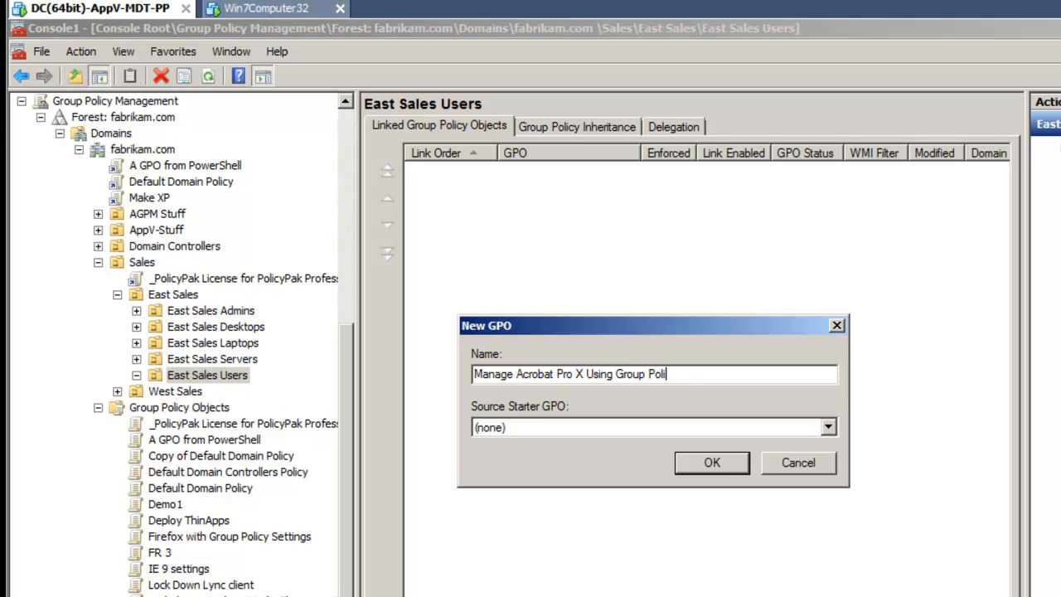
pyautogui.write('cy and PolicyPak')
pyautogui.press('Return')
# Step: Edit the new GPO, add PolicyPak for Adobe Acrobat Pro to the PolicyPak applications under User Configuration, and open its settings
pyautogui.rightClick(118, 393)
pyautogui.click(140, 401)
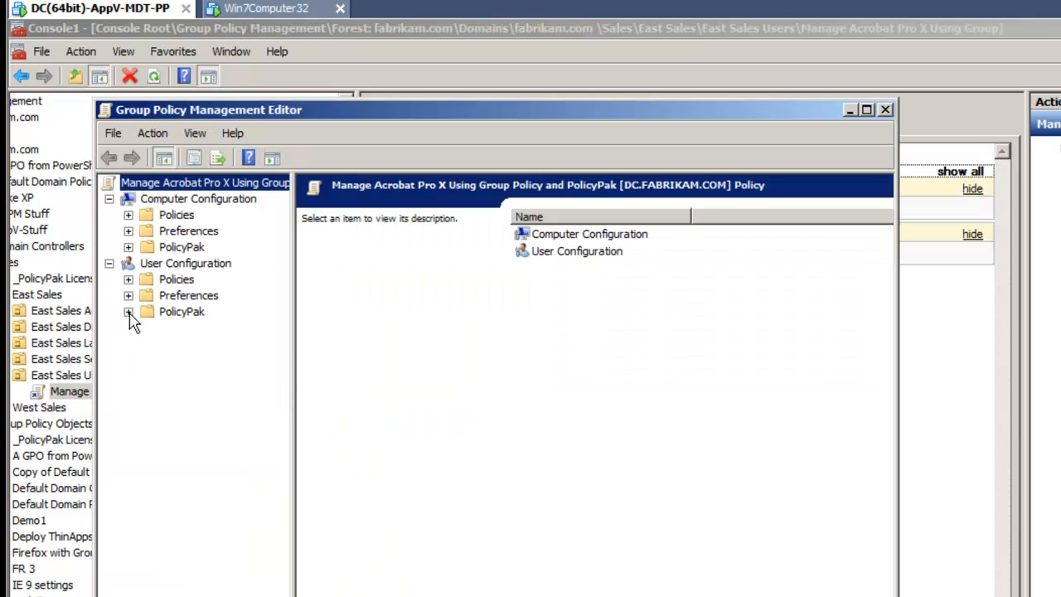
pyautogui.click(127, 312)
pyautogui.click(184, 330)
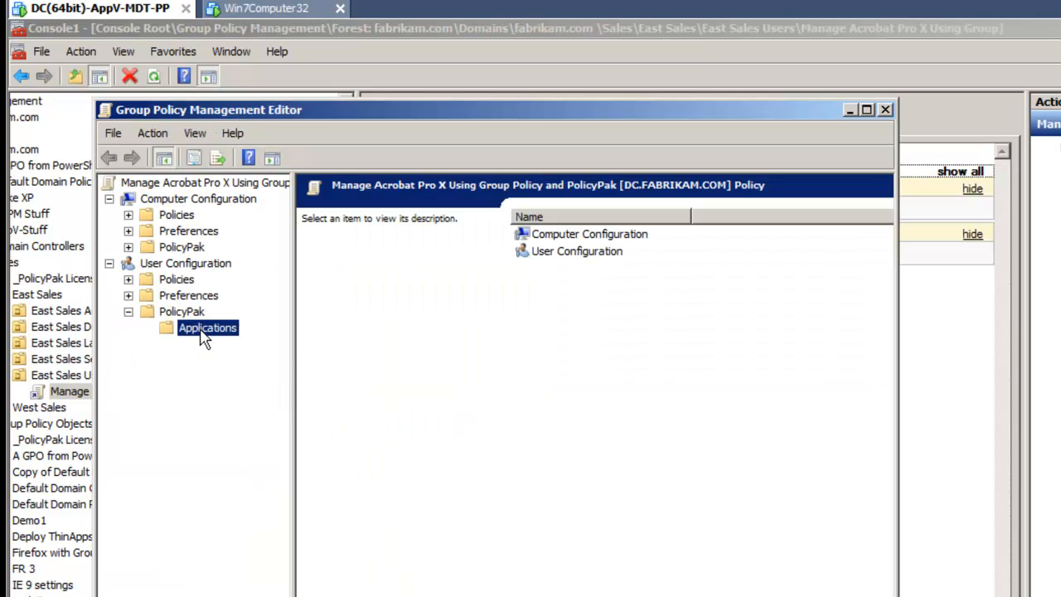
pyautogui.rightClick(202, 332)
pyautogui.moveTo(257, 346)
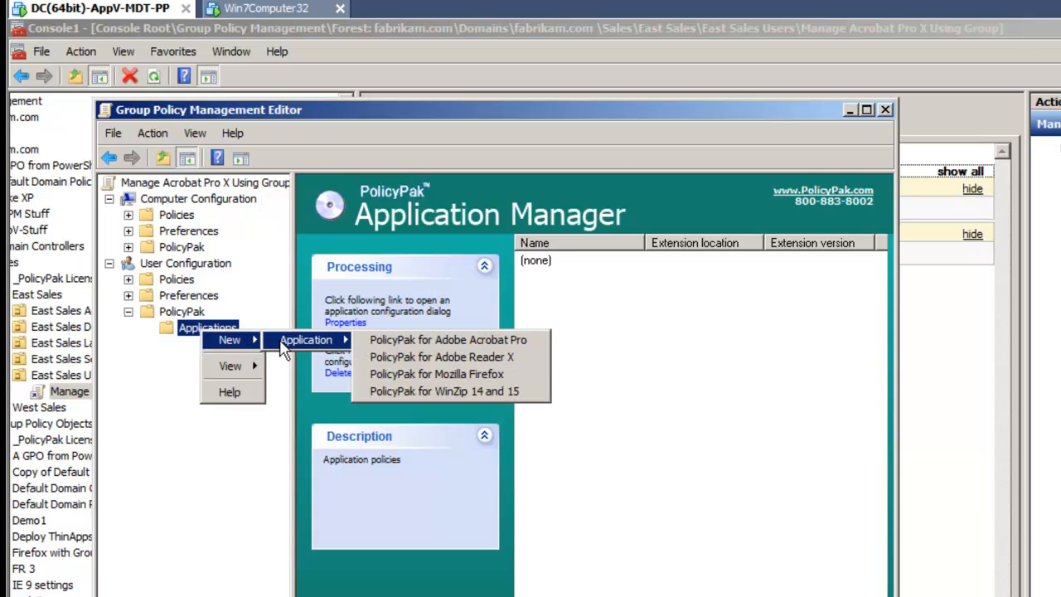
pyautogui.click(529, 344)
pyautogui.doubleClick(588, 269)
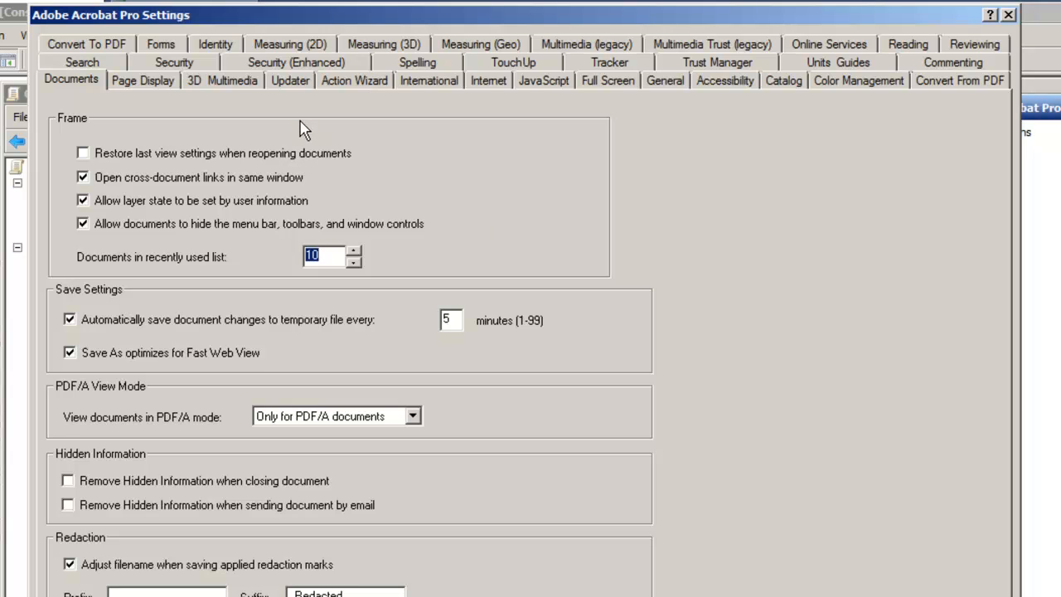
# Step: Set the Updater policy to "Do not download or install updates automatically" and disable the corresponding control in the target application
pyautogui.click(299, 86)
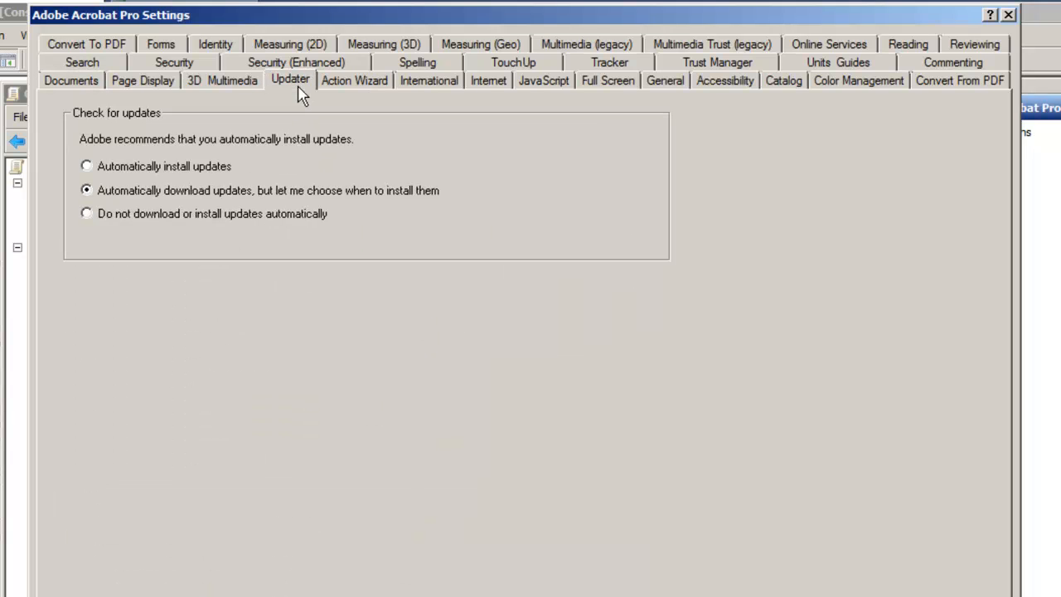
pyautogui.click(120, 229)
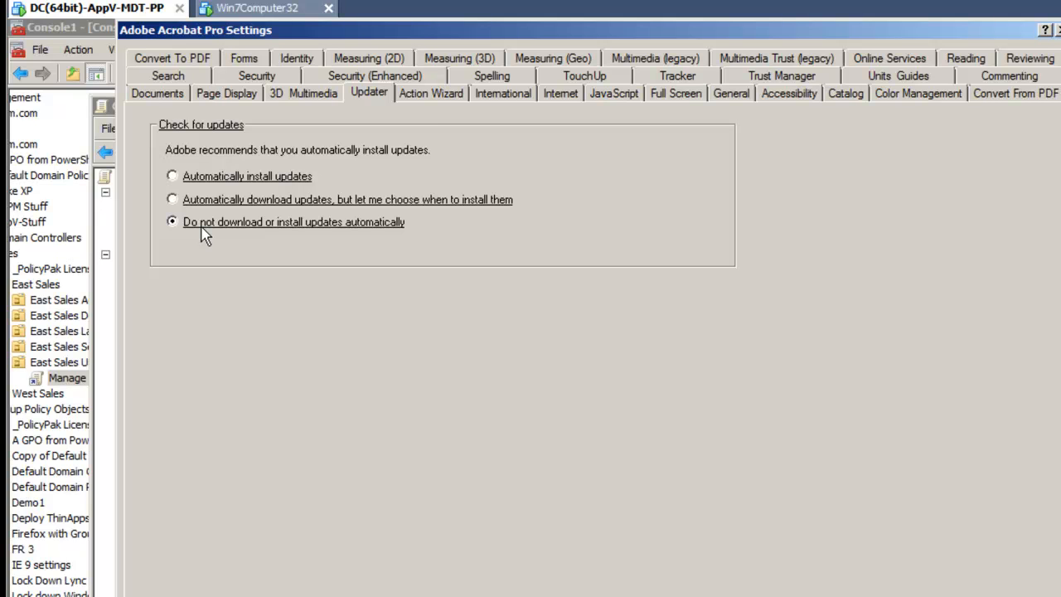
pyautogui.rightClick(375, 224)
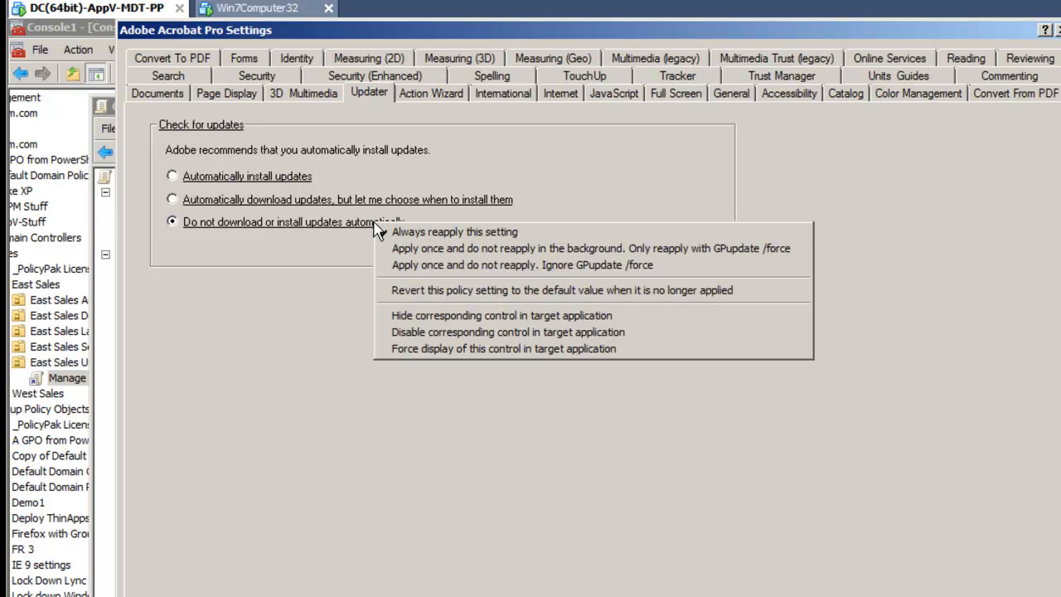
pyautogui.click(623, 336)
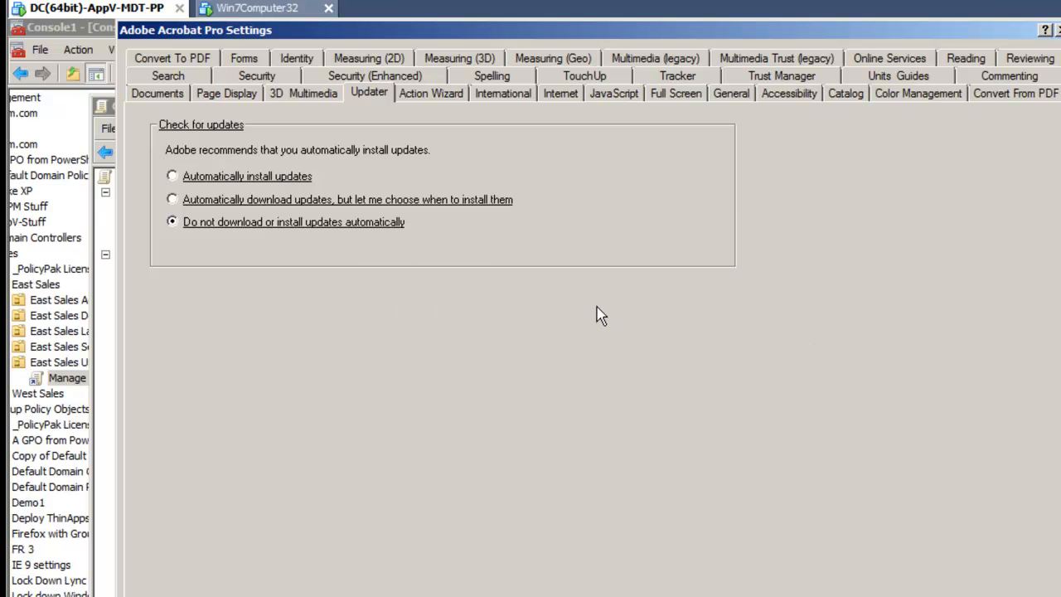
# Step: Turn off Enable Acrobat JavaScript and disable its corresponding control in the target application
pyautogui.click(618, 94)
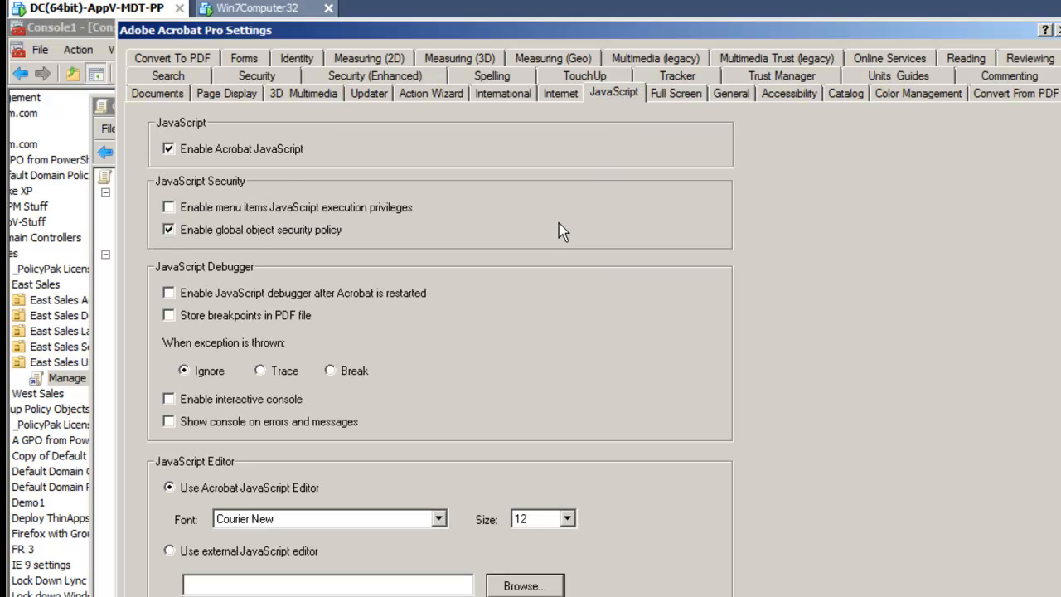
pyautogui.click(264, 157)
pyautogui.rightClick(263, 158)
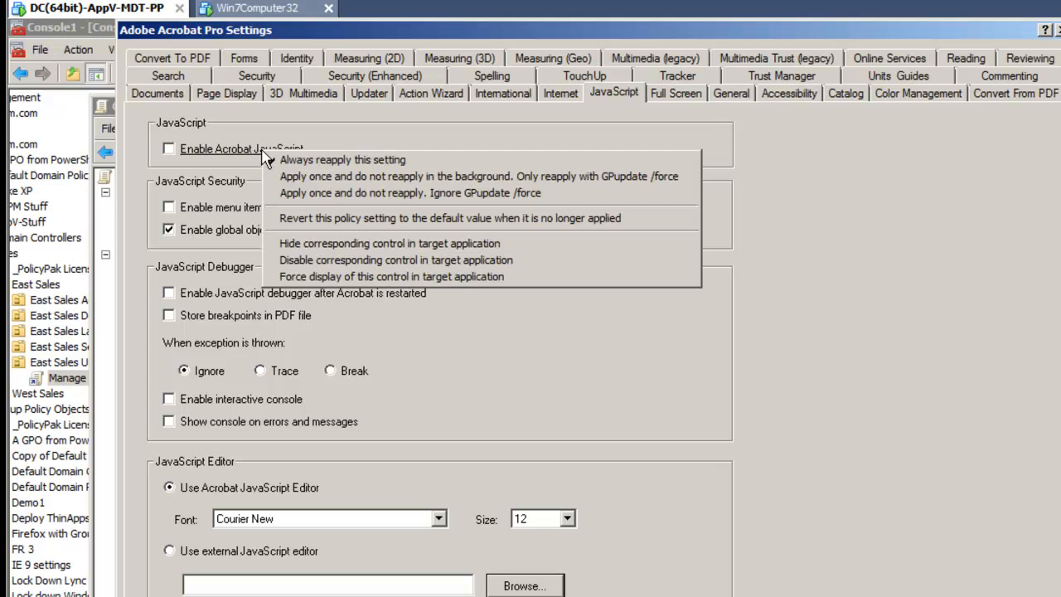
pyautogui.click(533, 264)
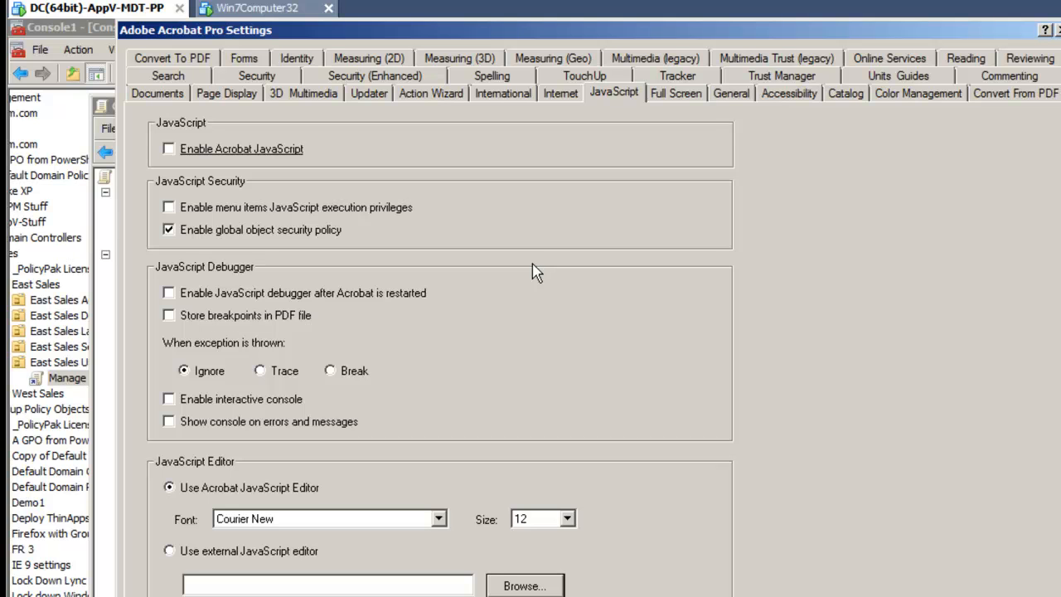
# Step: Enforce Enable Enhanced Security with Protected View set to All files, and disable both corresponding controls in the target application
pyautogui.click(352, 82)
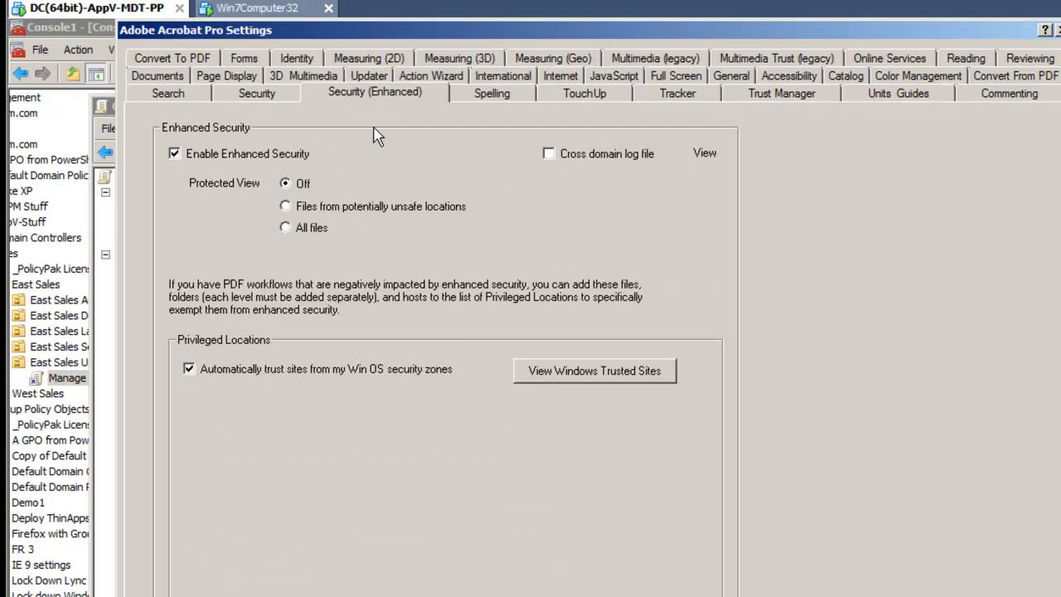
pyautogui.click(197, 165)
pyautogui.click(196, 165)
pyautogui.click(305, 229)
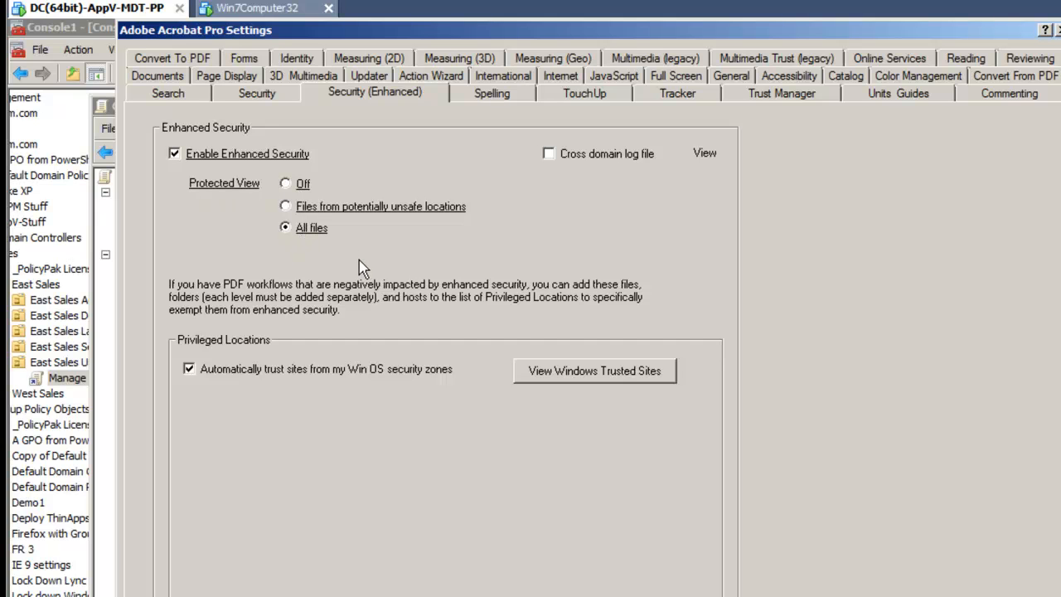
pyautogui.rightClick(292, 160)
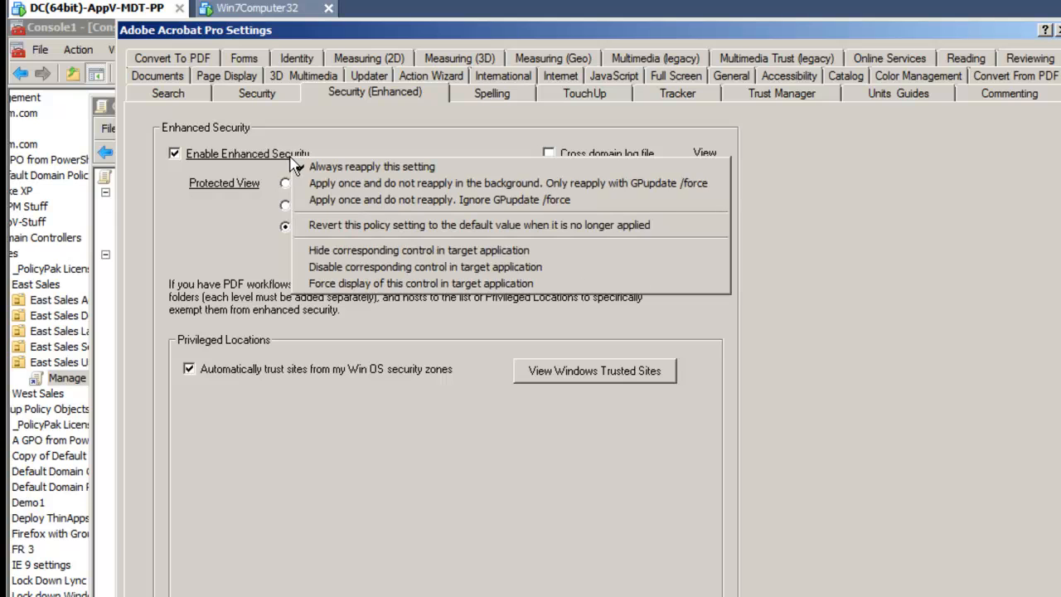
pyautogui.click(355, 269)
pyautogui.rightClick(334, 212)
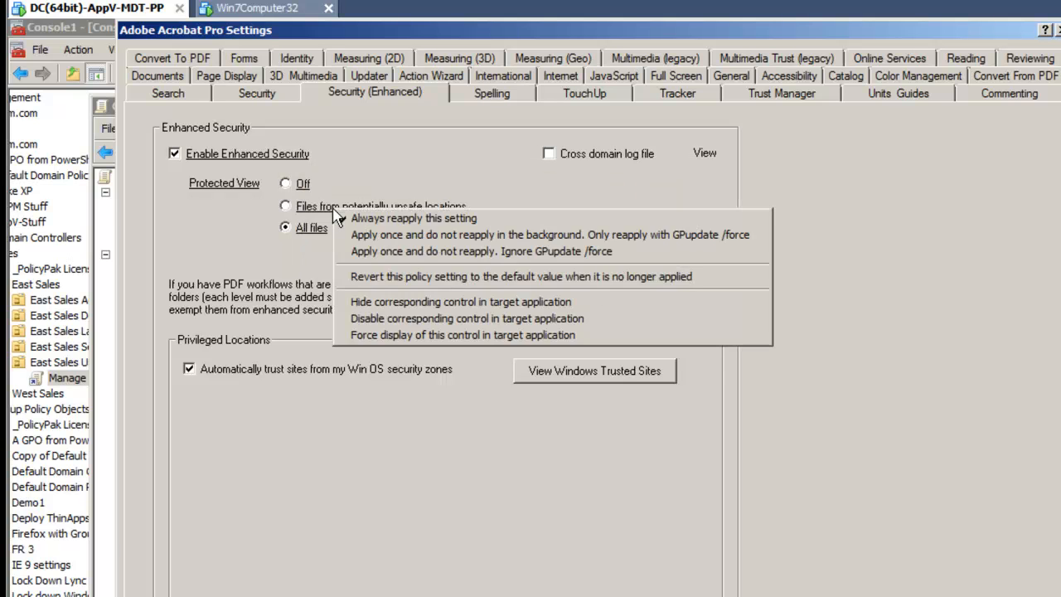
pyautogui.click(443, 320)
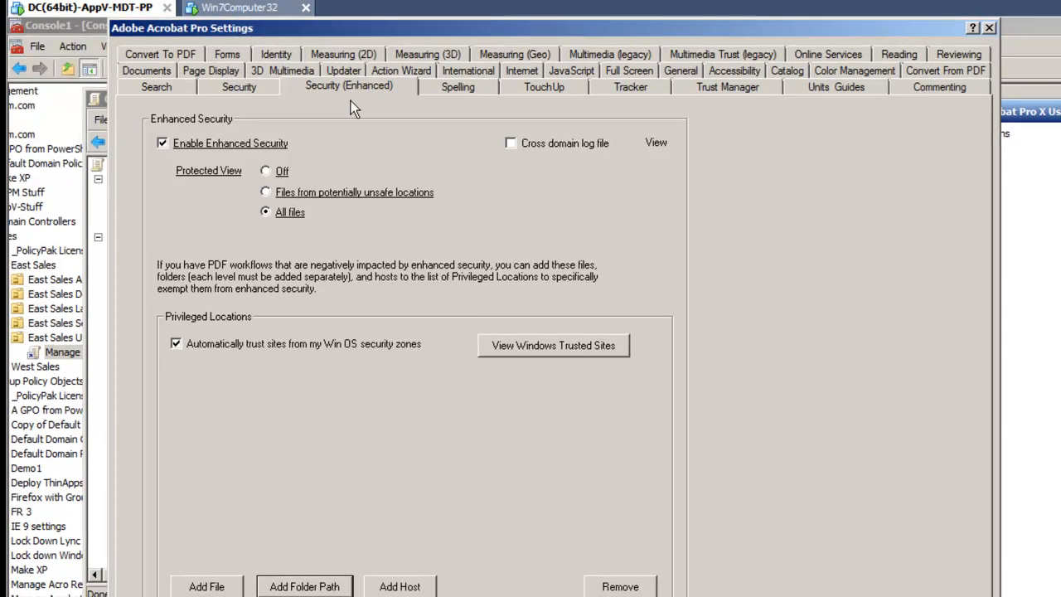
# Step: On Win7Computer32, open Acrobat's Security (Enhanced) preferences, examine what View Windows Trusted Sites opens, and close the Internet Options dialog
pyautogui.click(238, 8)
pyautogui.doubleClick(40, 148)
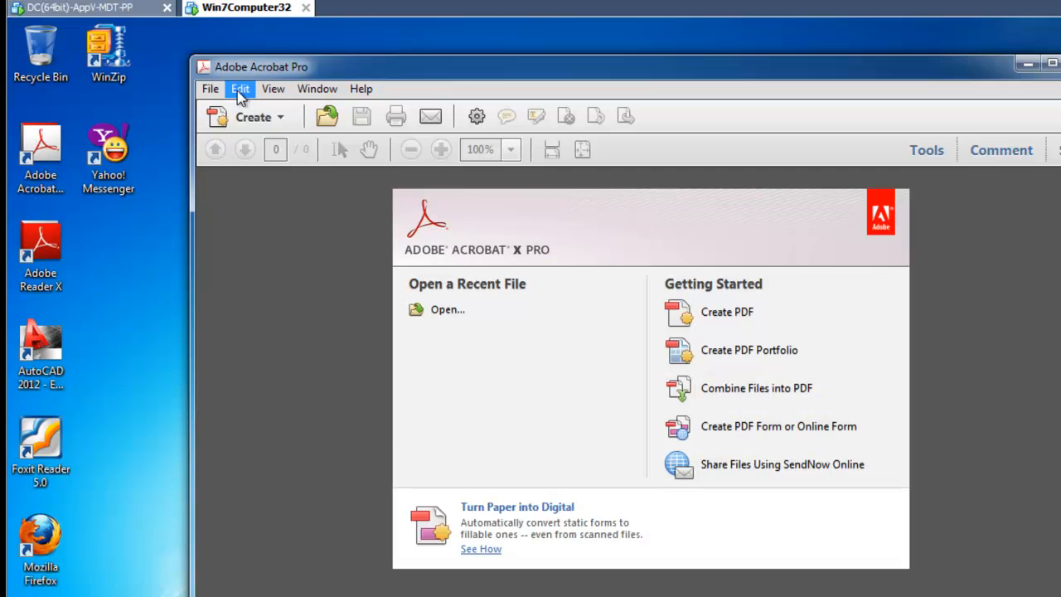
pyautogui.click(240, 89)
pyautogui.click(294, 428)
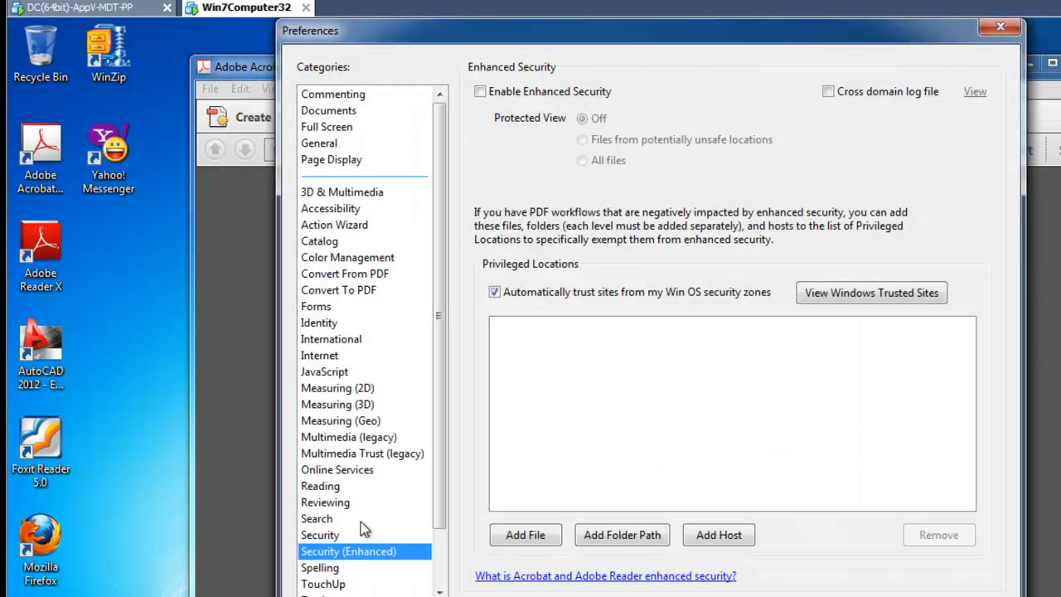
pyautogui.click(820, 303)
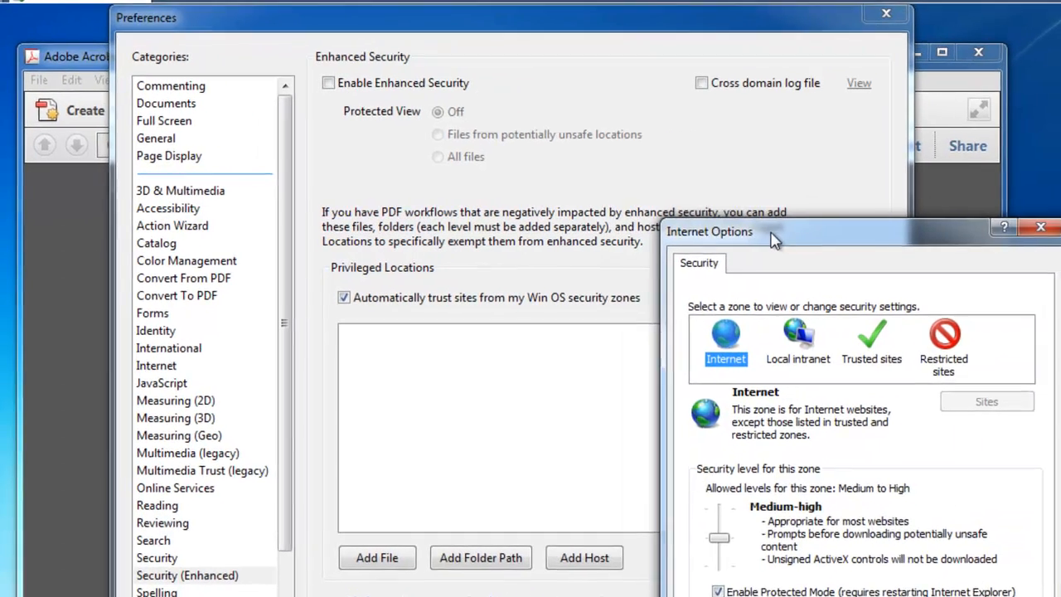
pyautogui.moveTo(858, 236); pyautogui.dragTo(786, 240)
pyautogui.moveTo(697, 240); pyautogui.dragTo(687, 236)
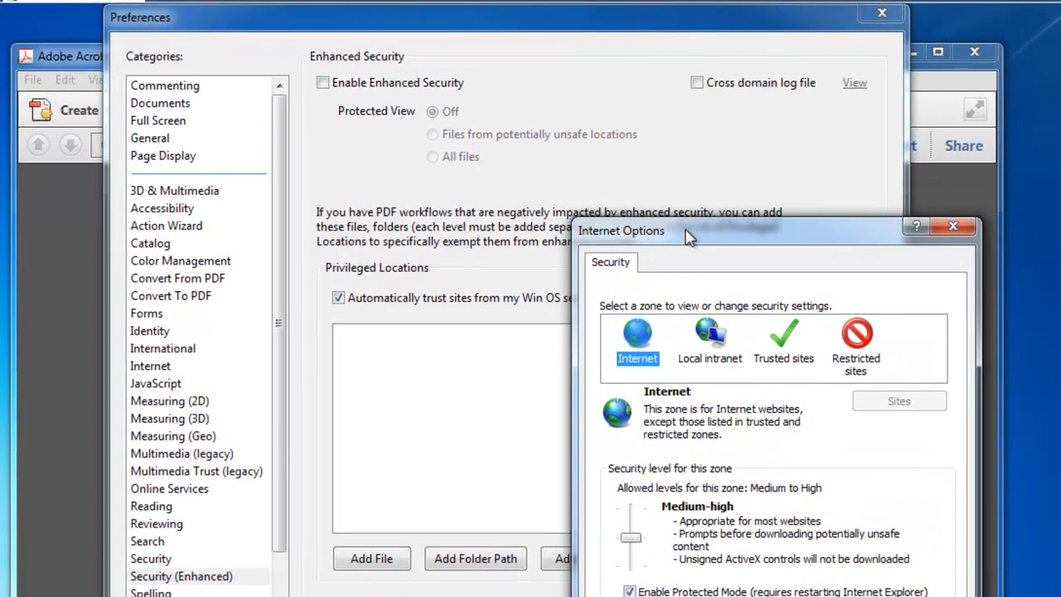
pyautogui.click(954, 227)
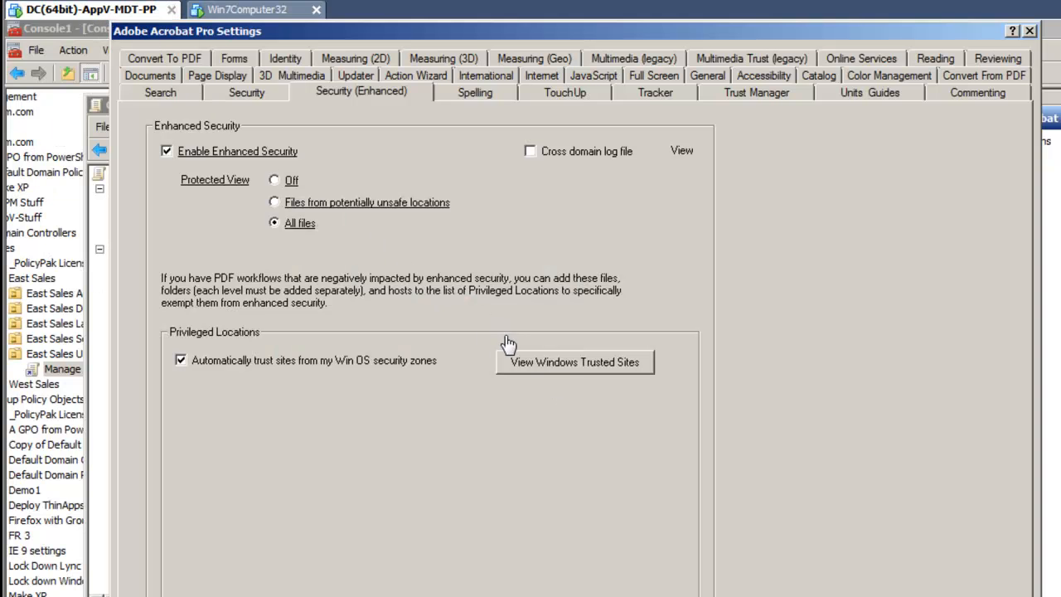
# Step: Back on the DC machine, hide the View Windows Trusted Sites control in the target application
pyautogui.rightClick(571, 370)
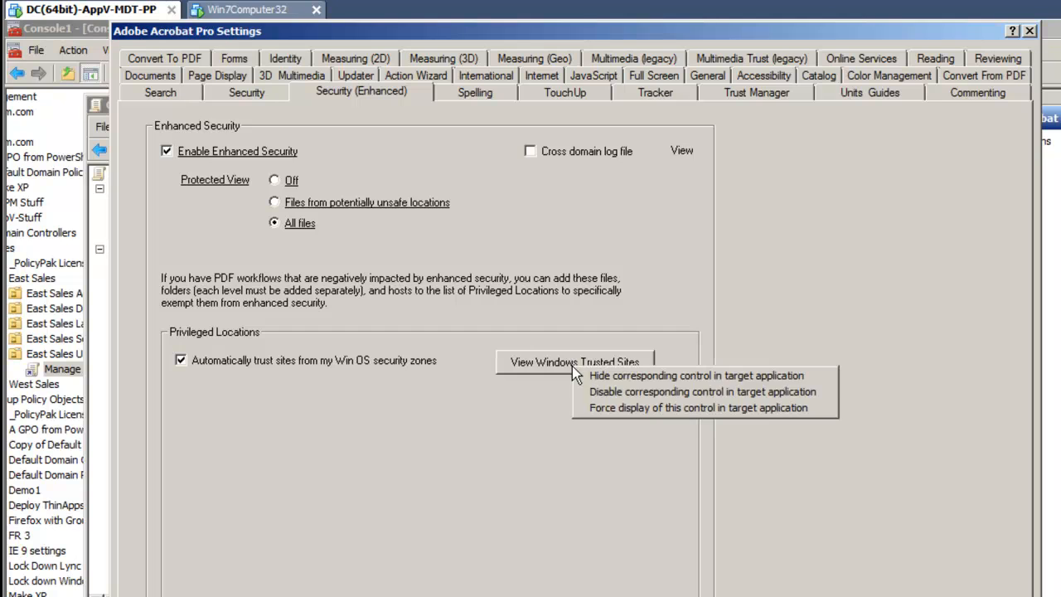
pyautogui.click(753, 381)
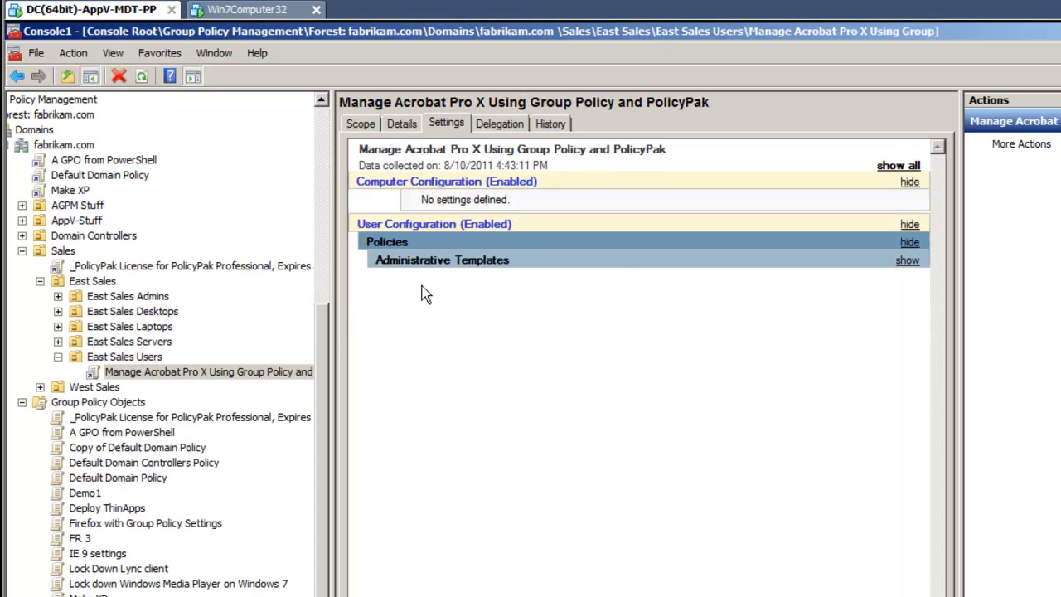
# Step: Review the JavaScript, Security (Enhanced) and Updater policies in the GPO's settings report, and switch to the Win7Computer32 machine
pyautogui.click(433, 262)
pyautogui.click(453, 304)
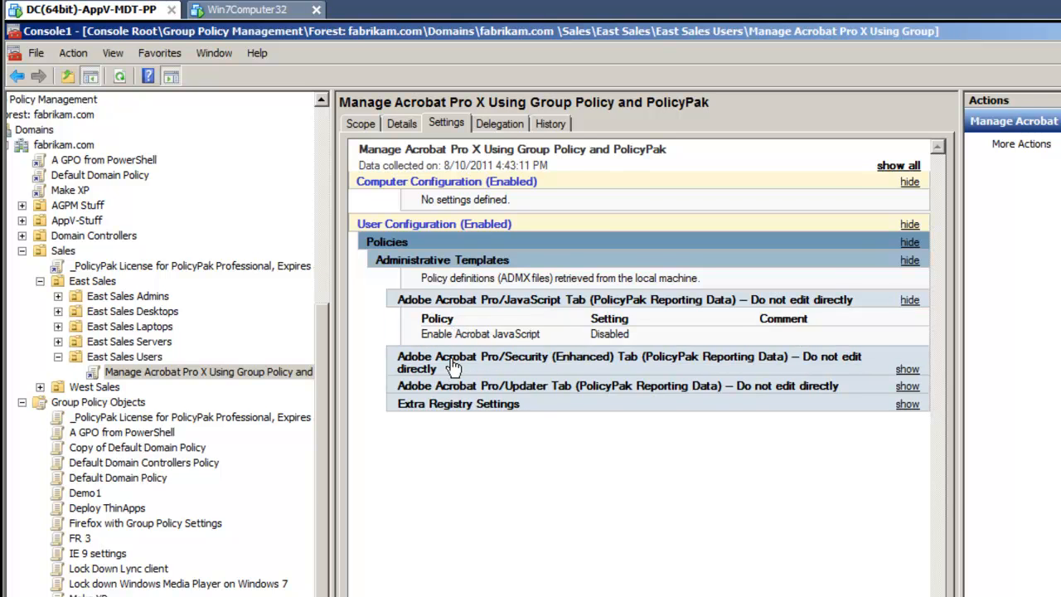
pyautogui.click(451, 363)
pyautogui.click(448, 509)
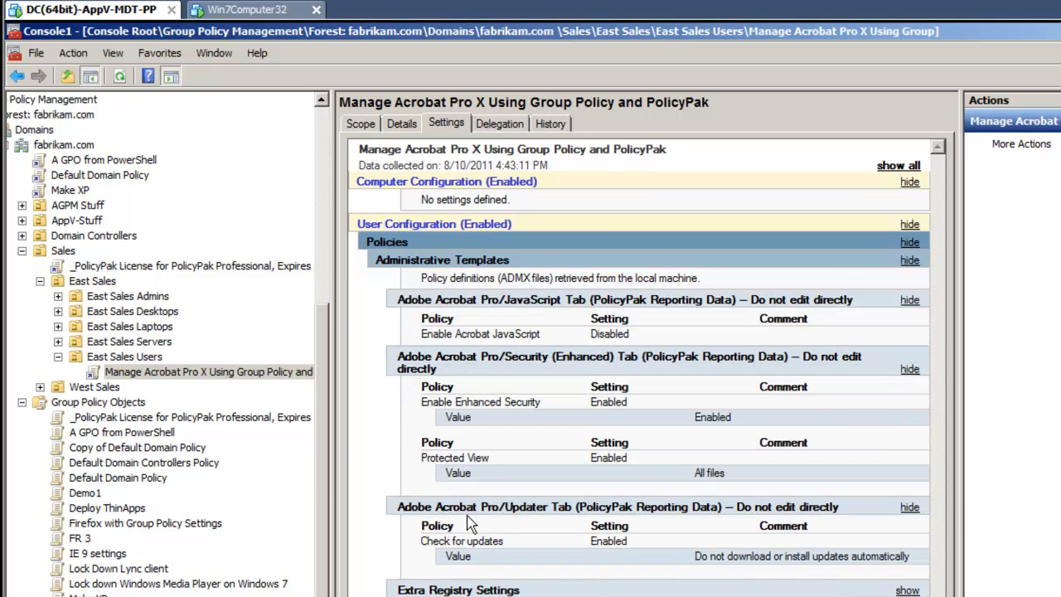
pyautogui.click(247, 9)
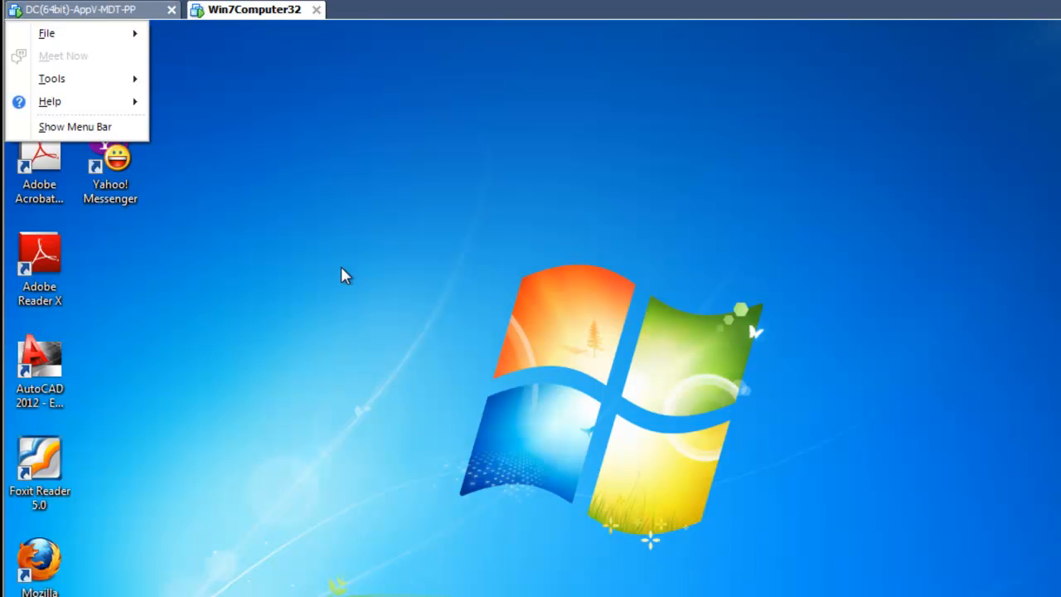
# Step: Refresh Group Policy on the client by running gpupdate in a command prompt, and close the prompt once the update finishes
pyautogui.press('super')
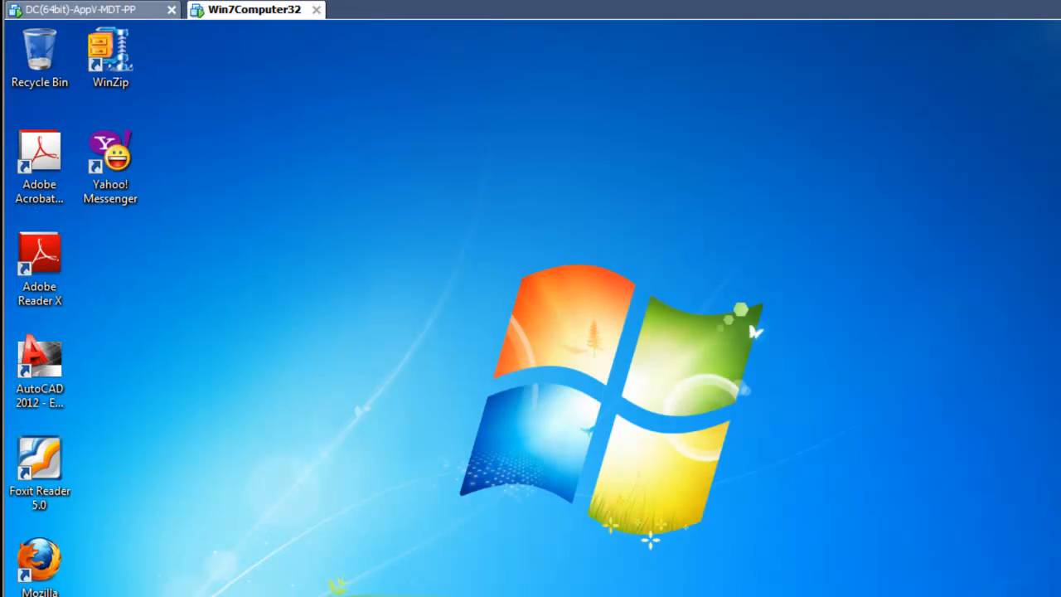
pyautogui.write('cmd')
pyautogui.press('Return')
pyautogui.write('gpupdate')
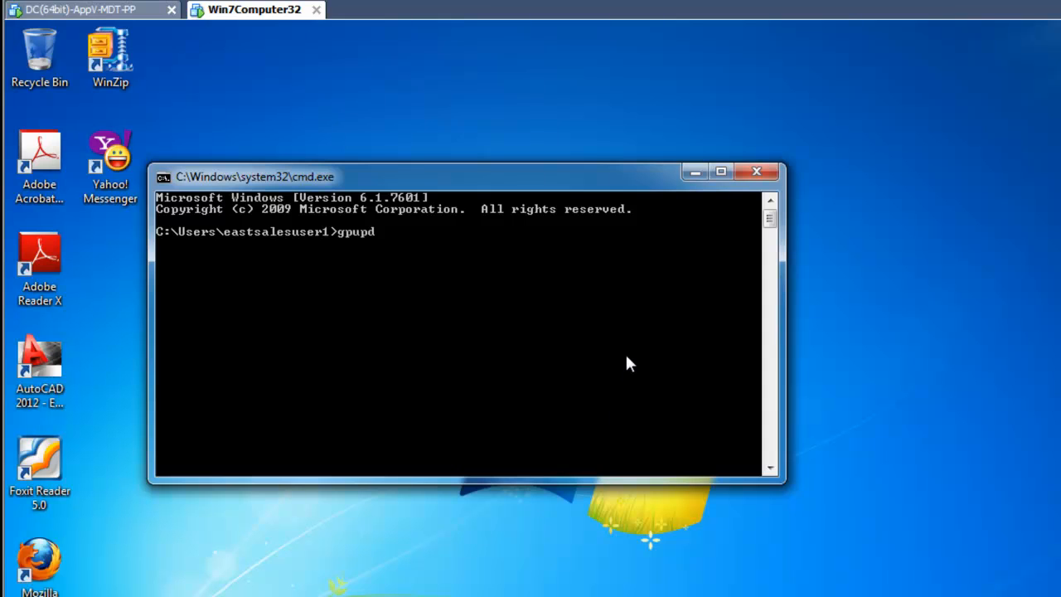
pyautogui.press('Return')
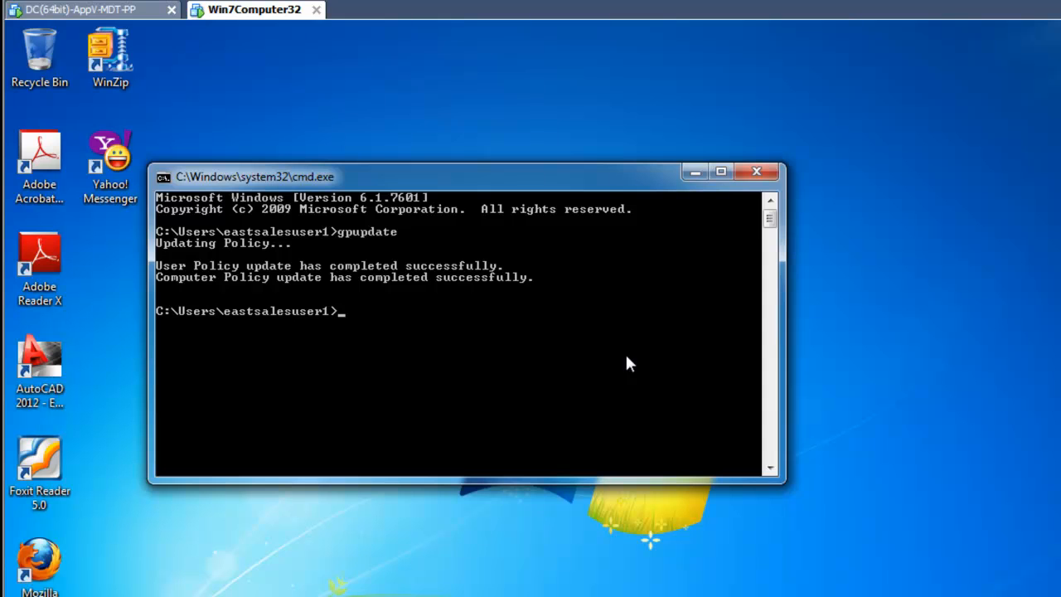
pyautogui.click(756, 172)
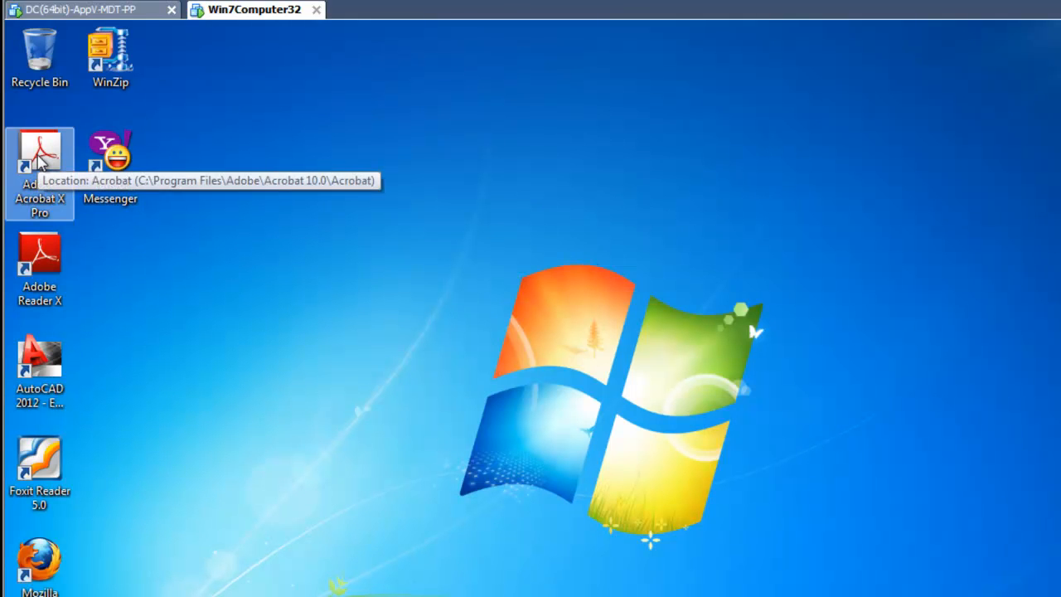
# Step: Launch Adobe Acrobat X Pro, open its Preferences, and decline participation in the Adobe Product Improvement Program
pyautogui.doubleClick(45, 161)
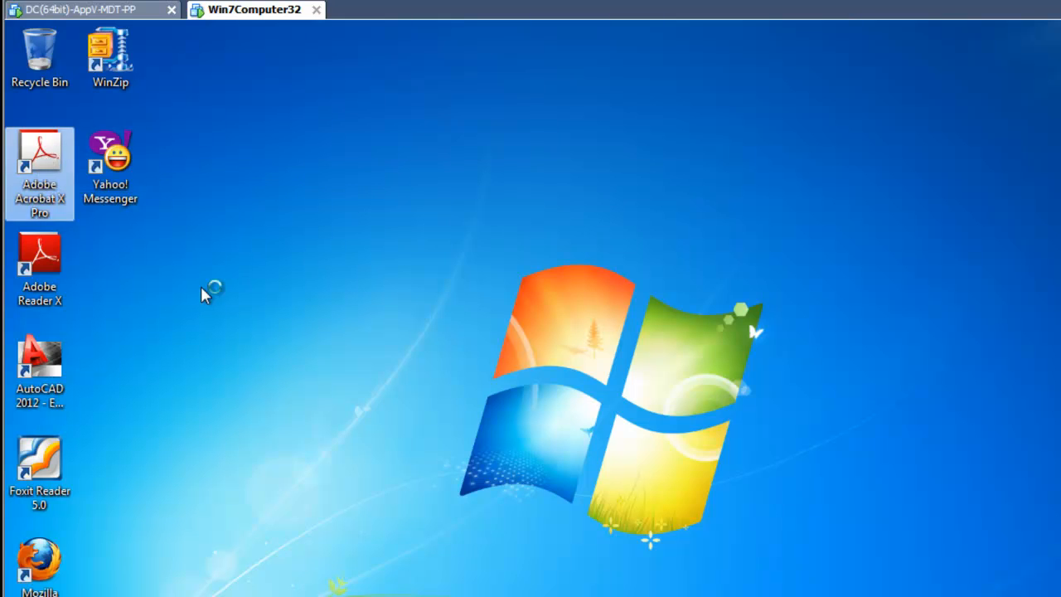
pyautogui.click(248, 94)
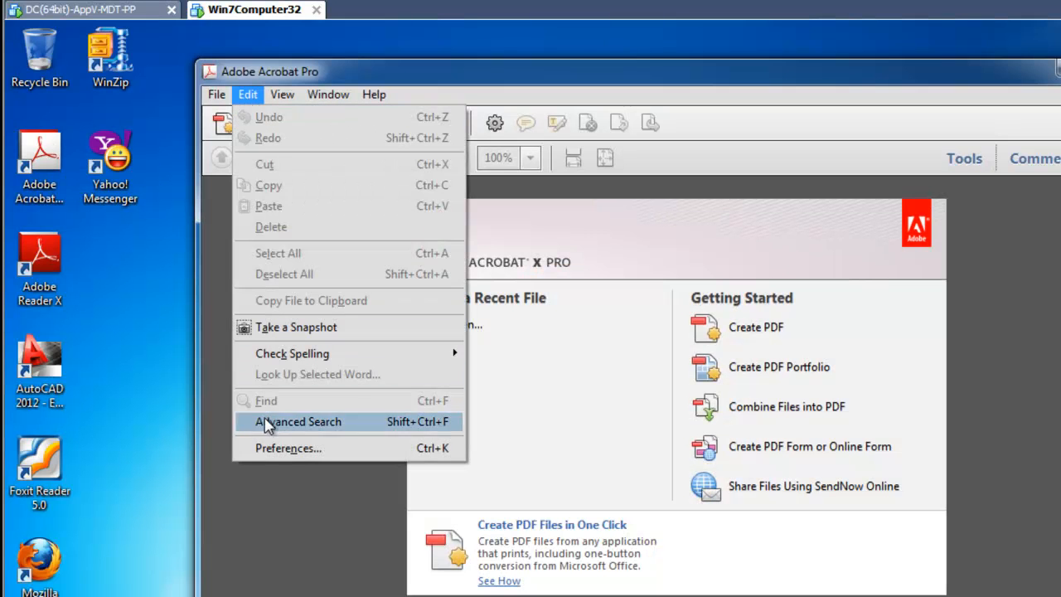
pyautogui.click(279, 448)
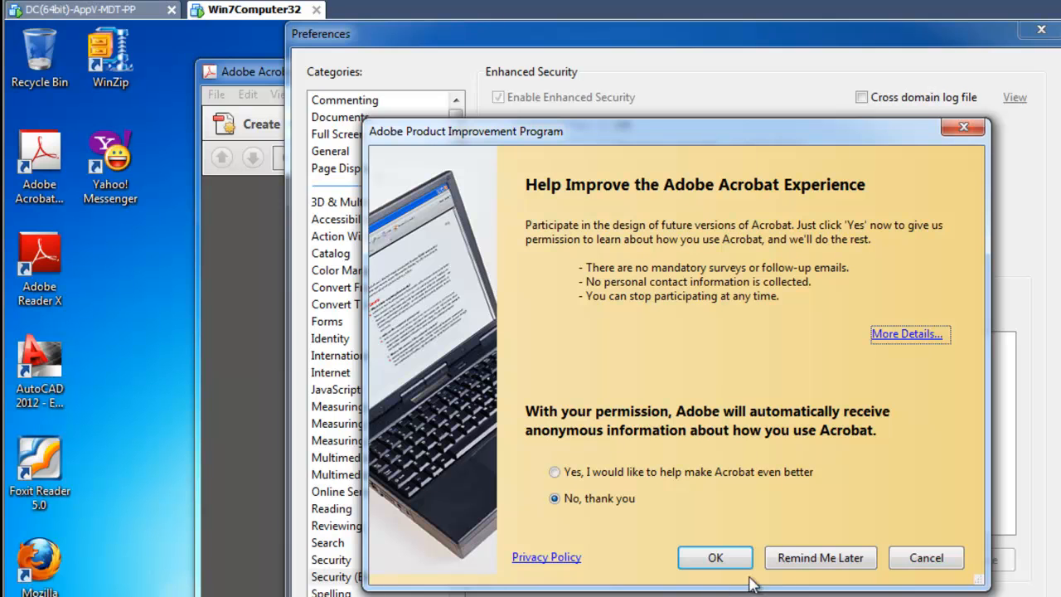
pyautogui.click(730, 554)
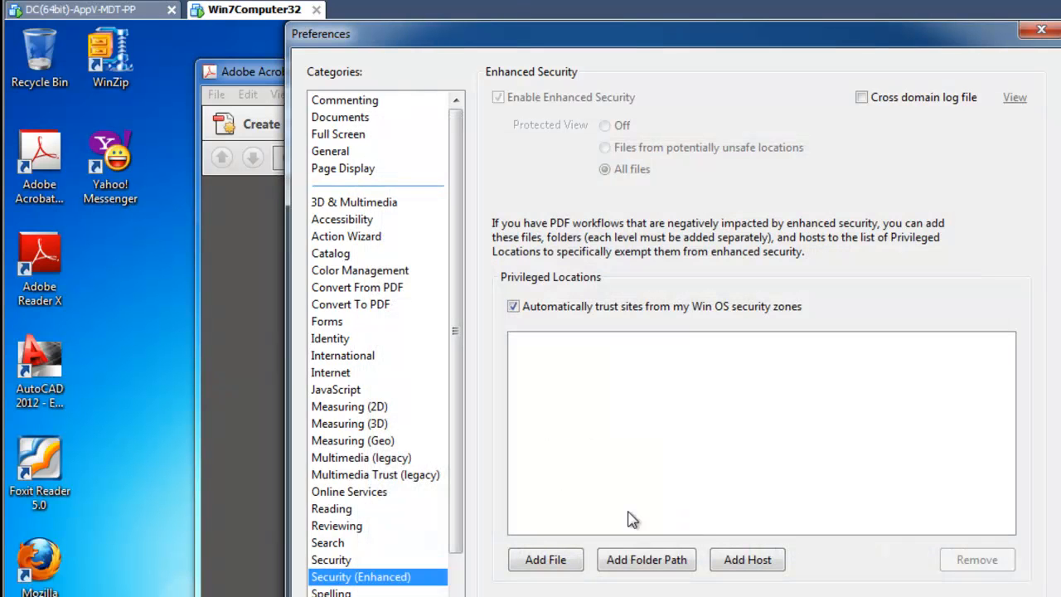
# Step: Examine the Updater, JavaScript and Security (Enhanced) preferences for the enforced and locked settings, and close the Preferences dialog
pyautogui.scroll(-2, 470, 590)
pyautogui.click(390, 596)
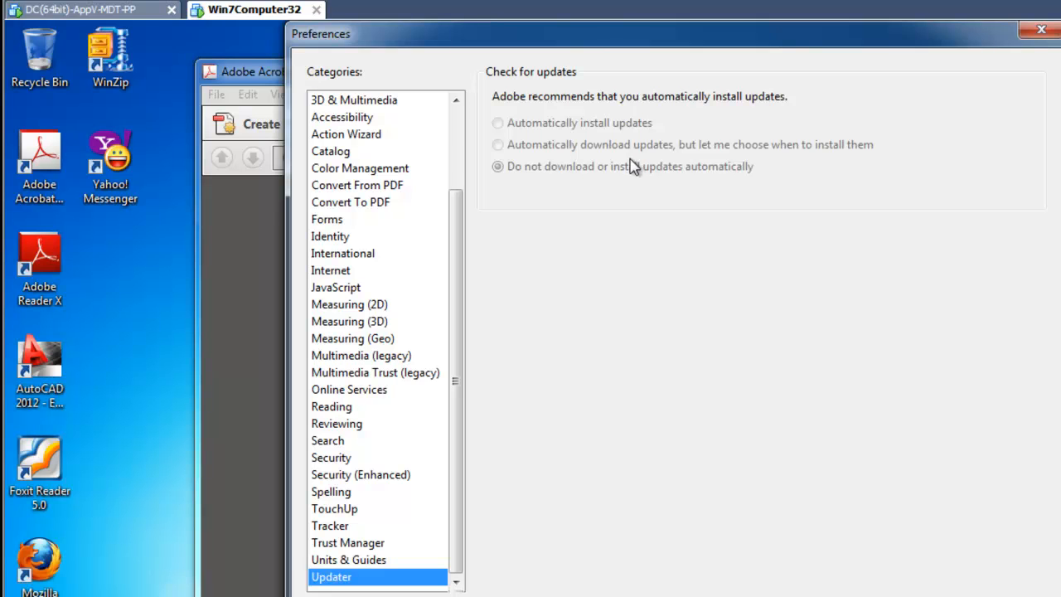
pyautogui.click(353, 290)
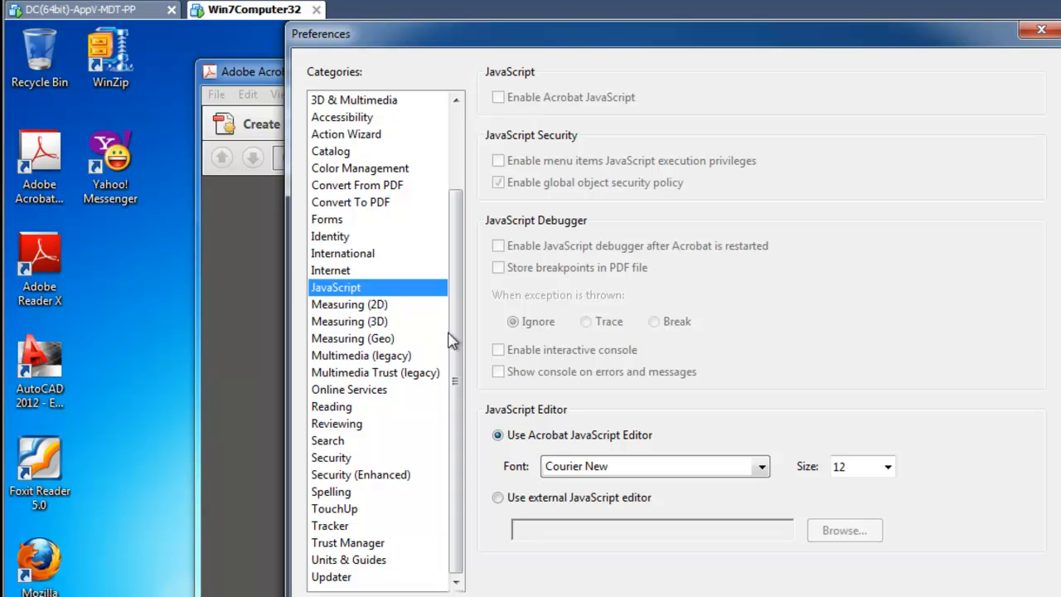
pyautogui.click(370, 474)
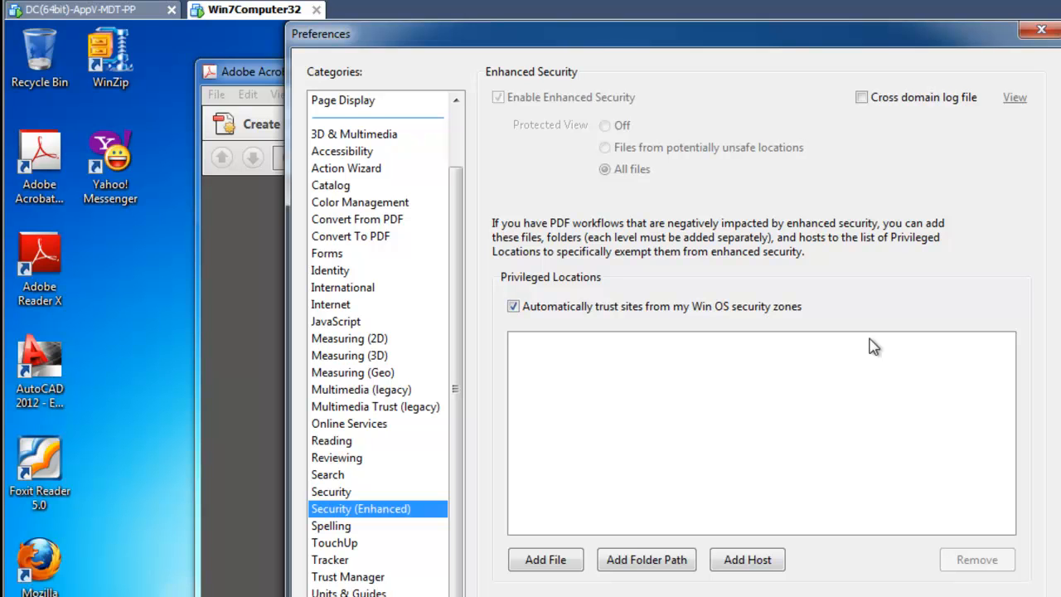
pyautogui.click(1042, 29)
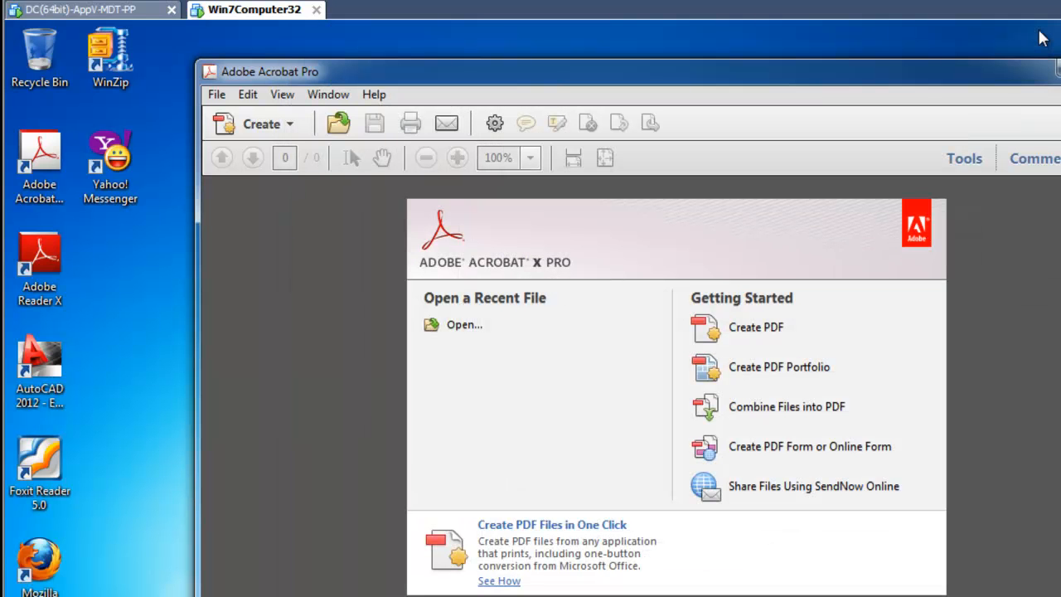